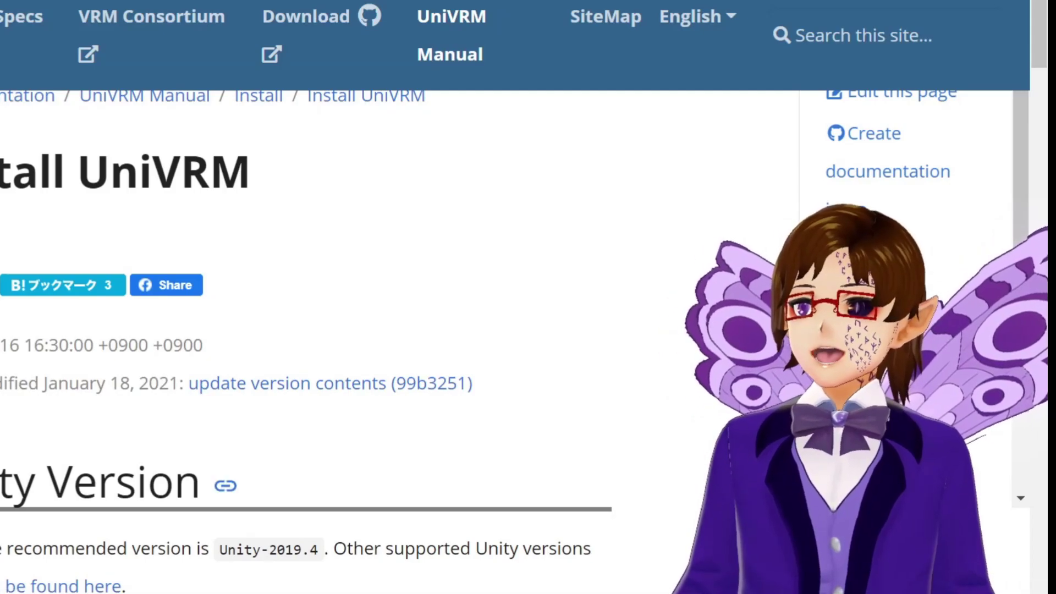
# - Open the UniVRM GitHub releases link from the unitypackage section in a new tab and look through the releases
pyautogui.scroll(-10, 302, 329)
pyautogui.scroll(6, 302, 330)
pyautogui.scroll(-2, 302, 329)
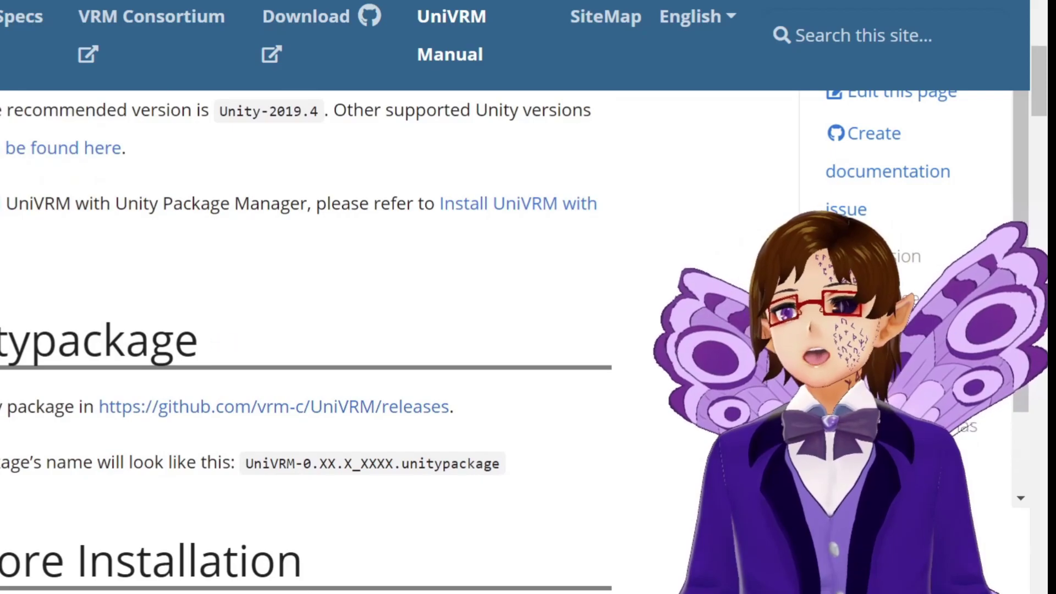
pyautogui.rightClick(246, 411)
pyautogui.click(307, 429)
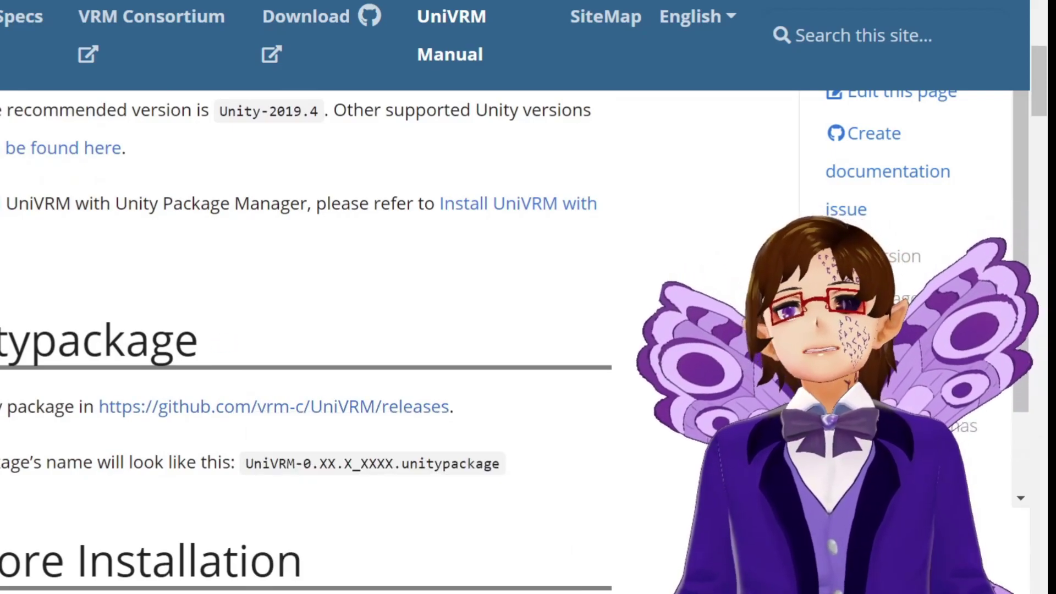
pyautogui.hotkey('ctrl', 'Tab')
pyautogui.scroll(-13, 341, 297)
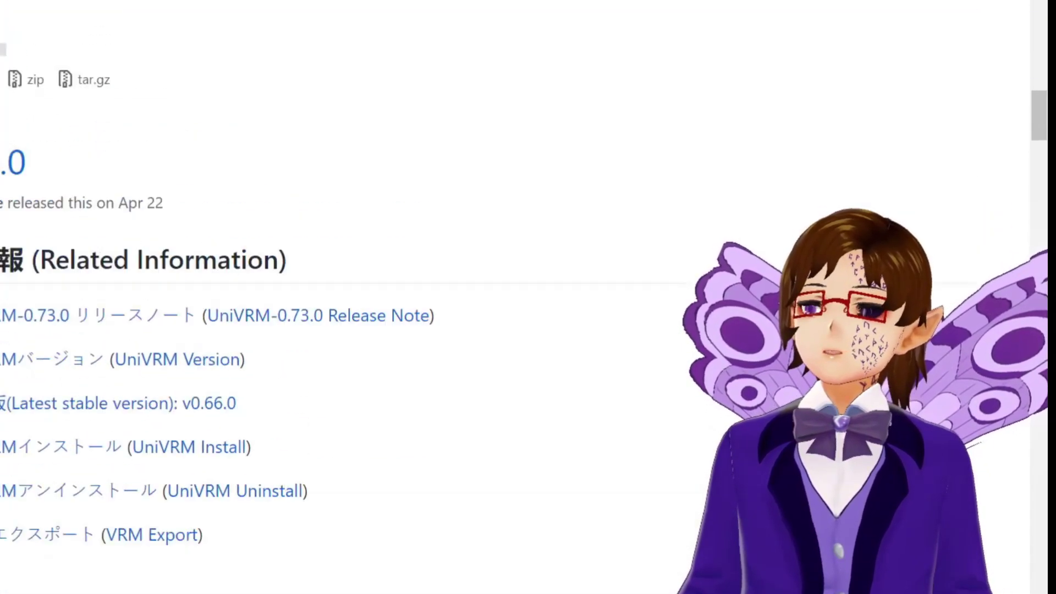
# - View the UniVRM releases page translated into English and close its tab
pyautogui.scroll(8, 372, 229)
pyautogui.rightClick(372, 229)
pyautogui.click(455, 464)
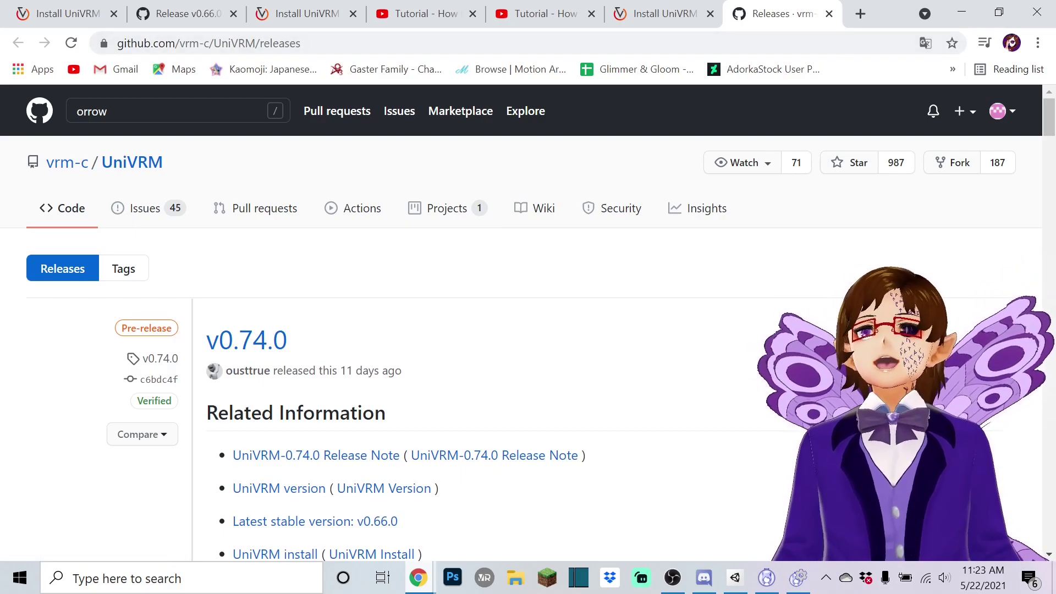
pyautogui.hotkey('ctrl', 'w')
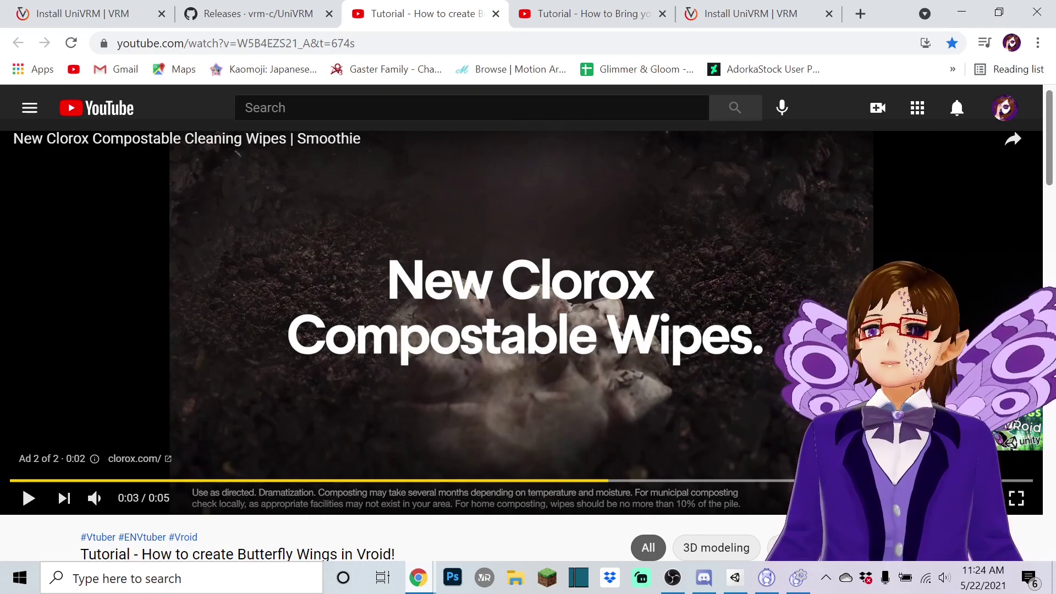
# - Look over the Install UniVRM instructions and the description of the YouTube tutorial on creating butterfly wings in Vroid
pyautogui.scroll(-2, 521, 330)
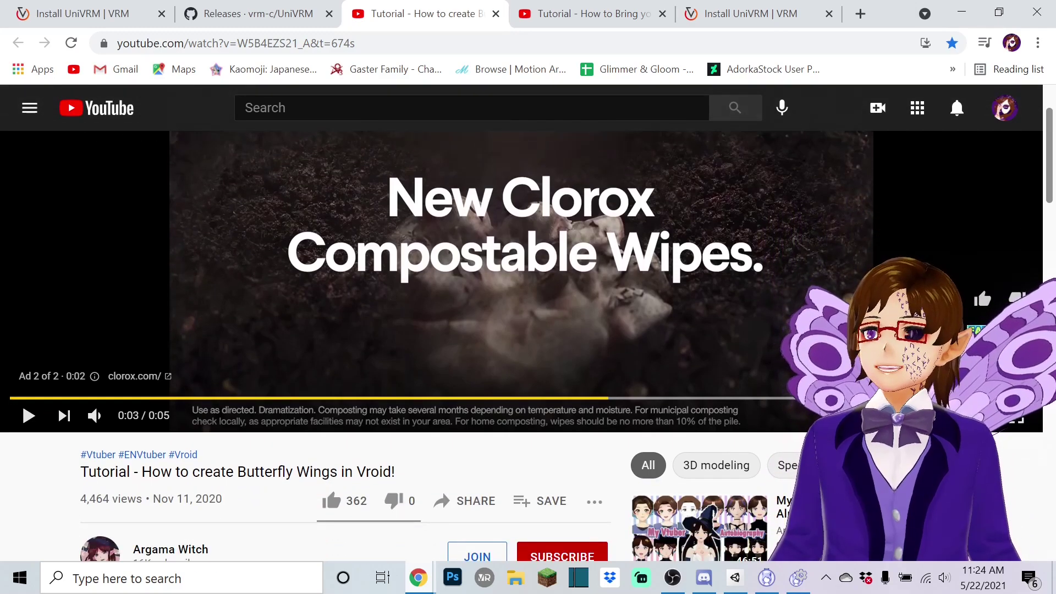
pyautogui.scroll(-2, 521, 330)
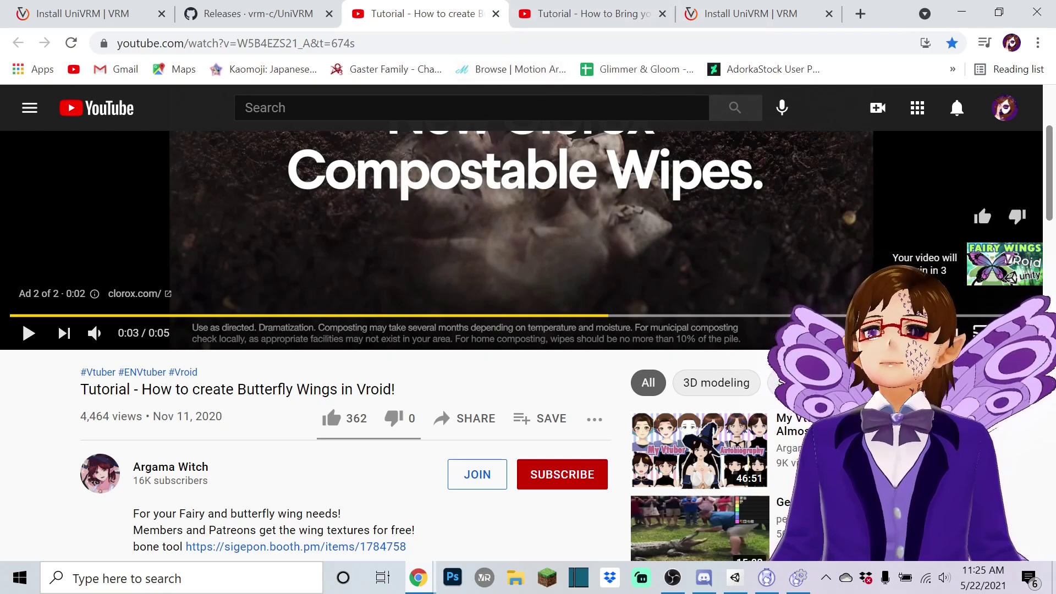
pyautogui.scroll(3, 521, 345)
pyautogui.scroll(-4, 521, 346)
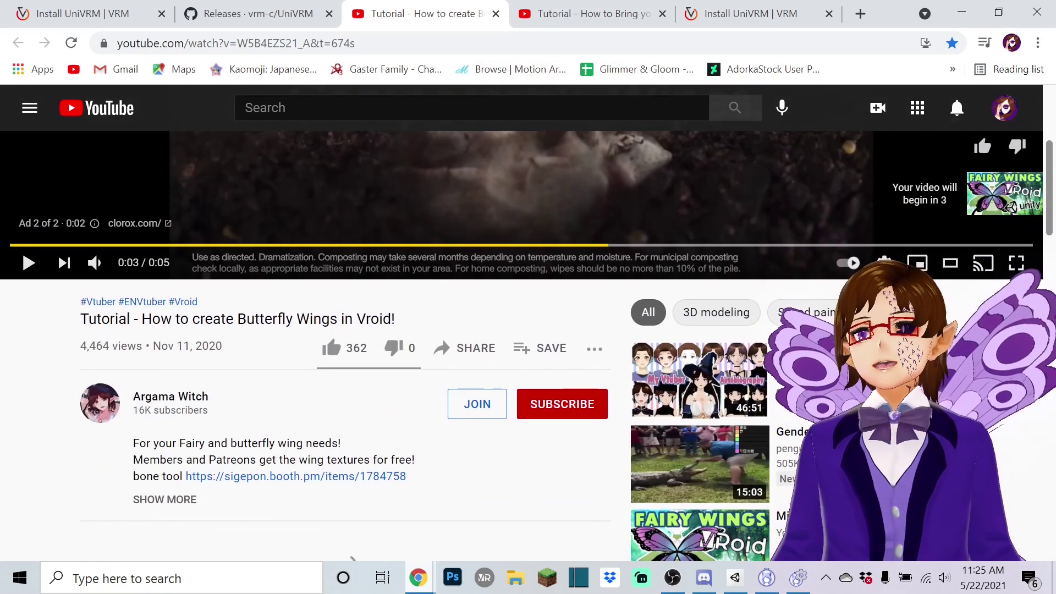
pyautogui.scroll(4, 521, 345)
# - Search the web for "git" in a new tab, open the git-scm.com homepage and look over its download options
pyautogui.hotkey('ctrl', 't')
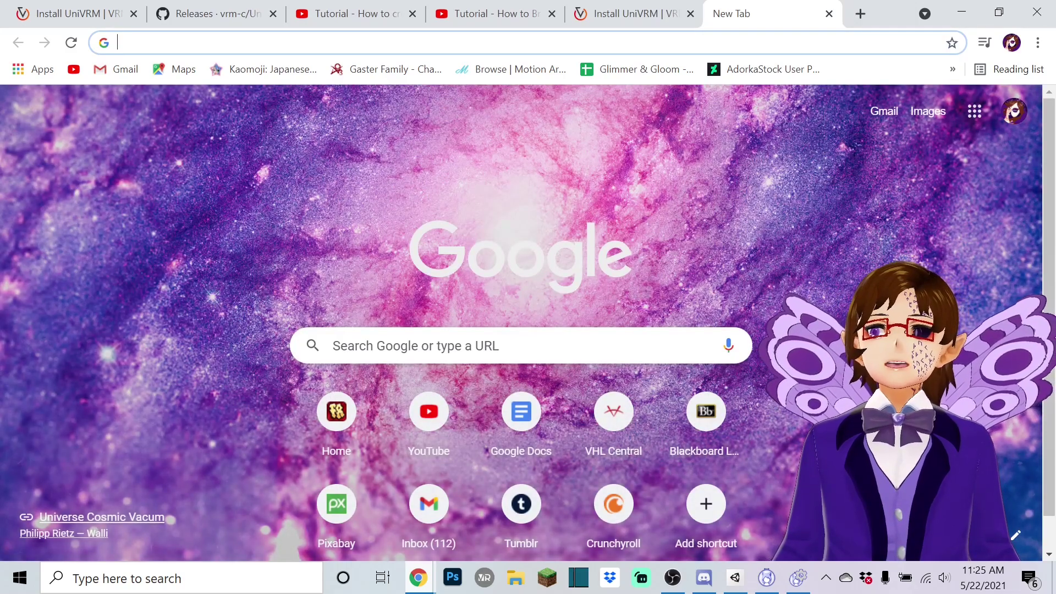
pyautogui.write('wave')
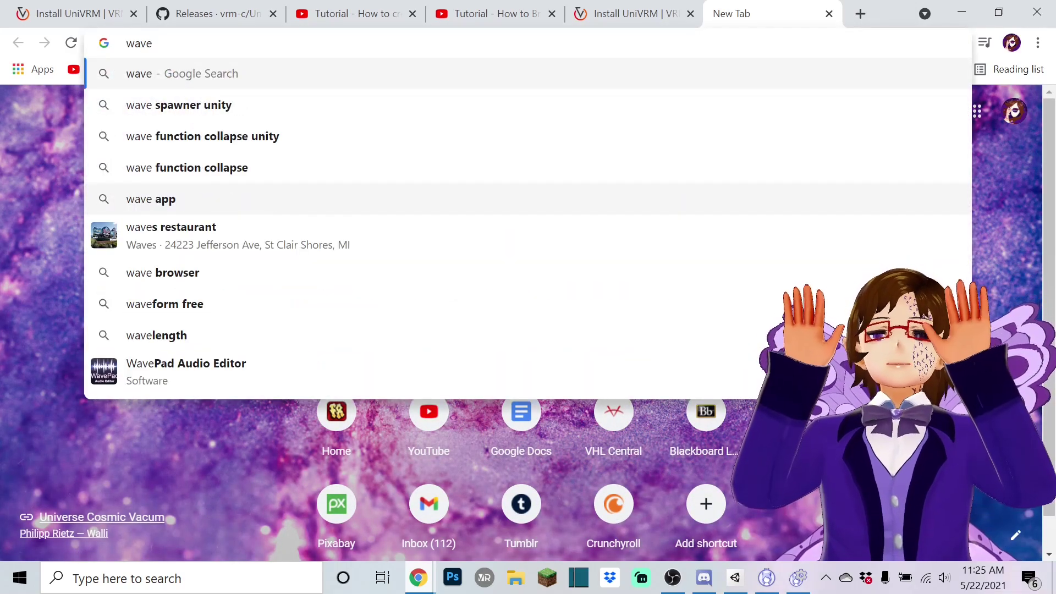
pyautogui.press('BackSpace')
pyautogui.press('BackSpace')
pyautogui.press('BackSpace')
pyautogui.press('BackSpace')
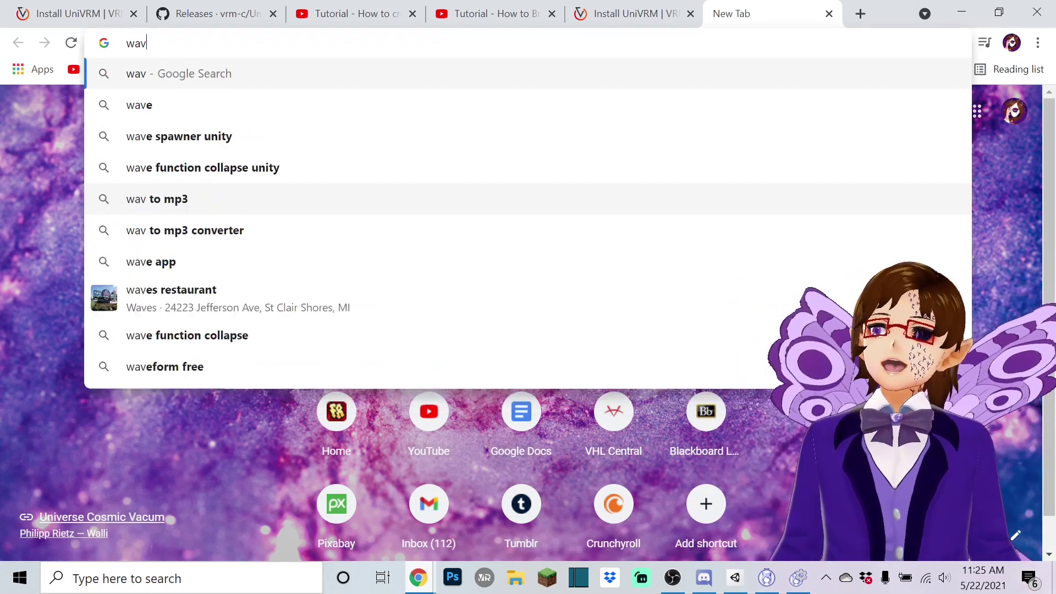
pyautogui.write('github.com')
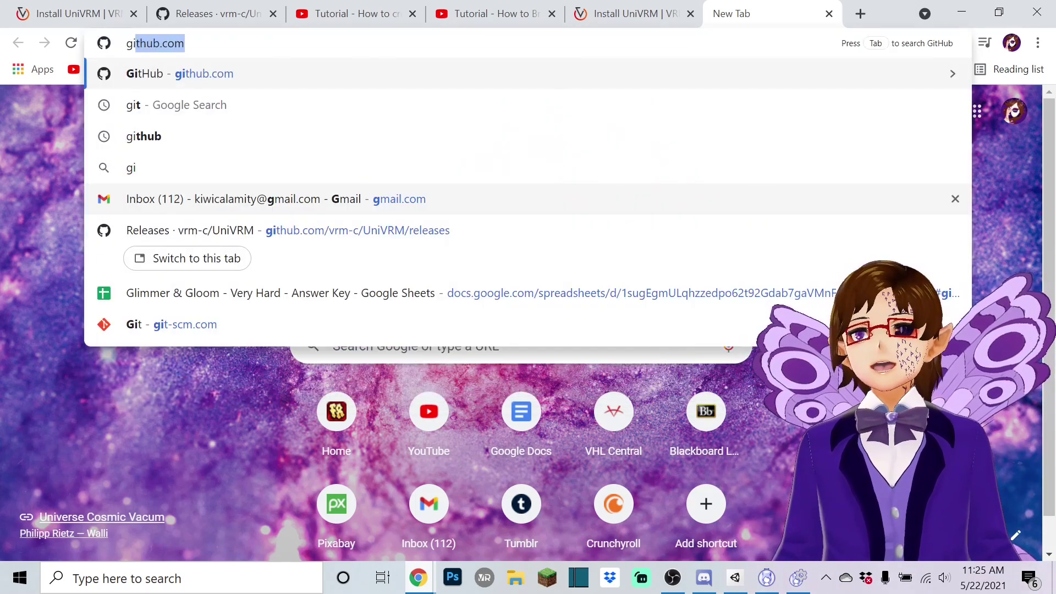
pyautogui.press('Return')
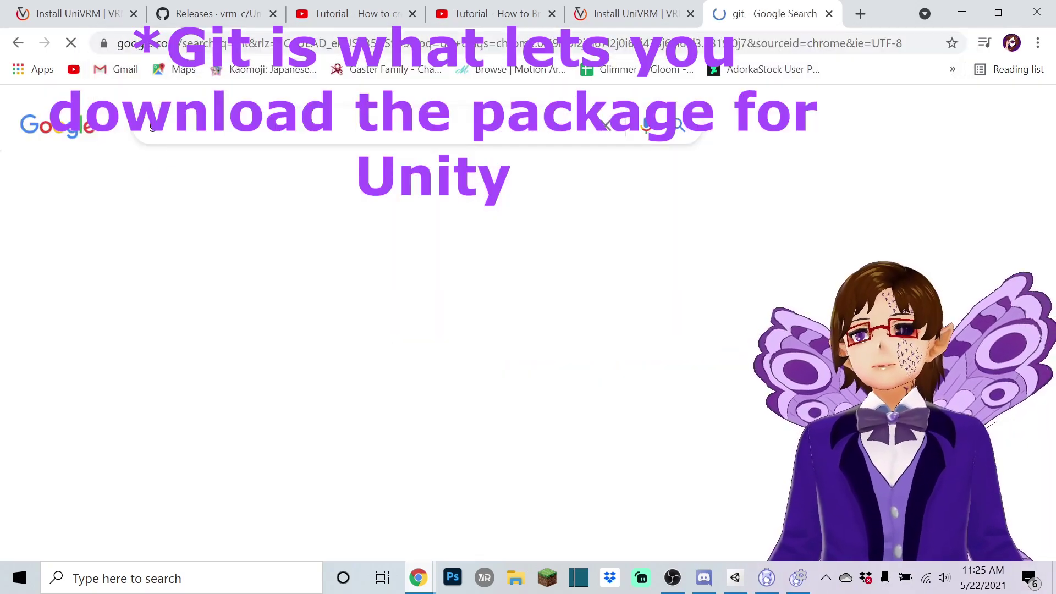
pyautogui.click(159, 324)
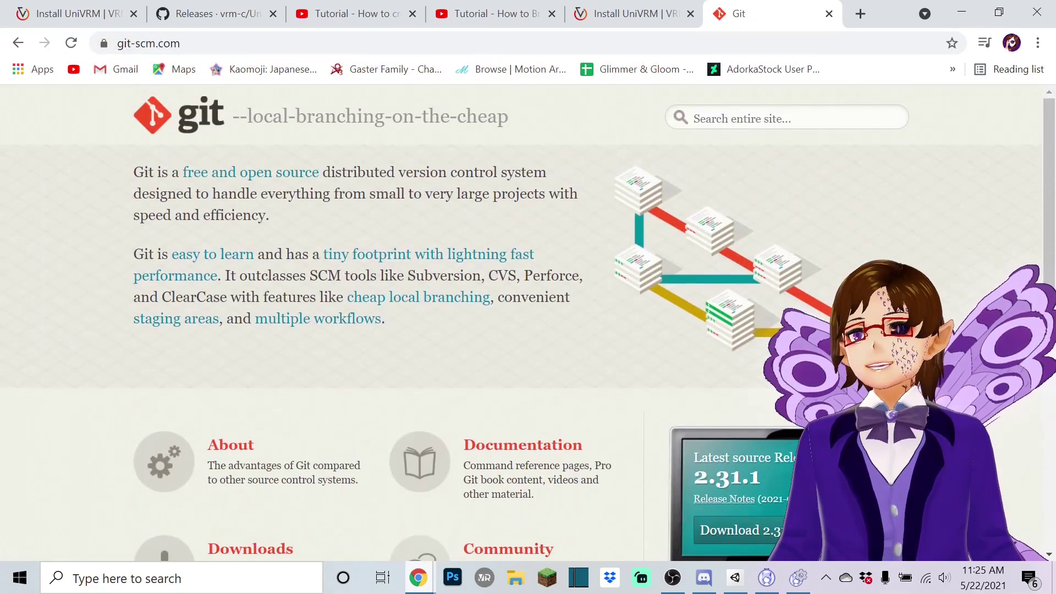
pyautogui.scroll(-7, 528, 325)
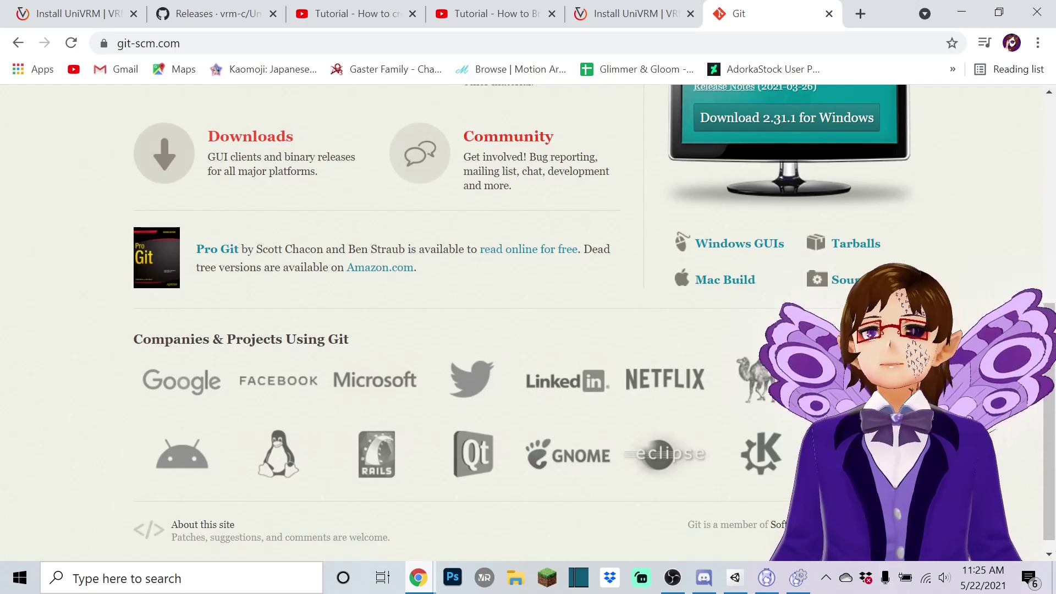
pyautogui.scroll(7, 528, 325)
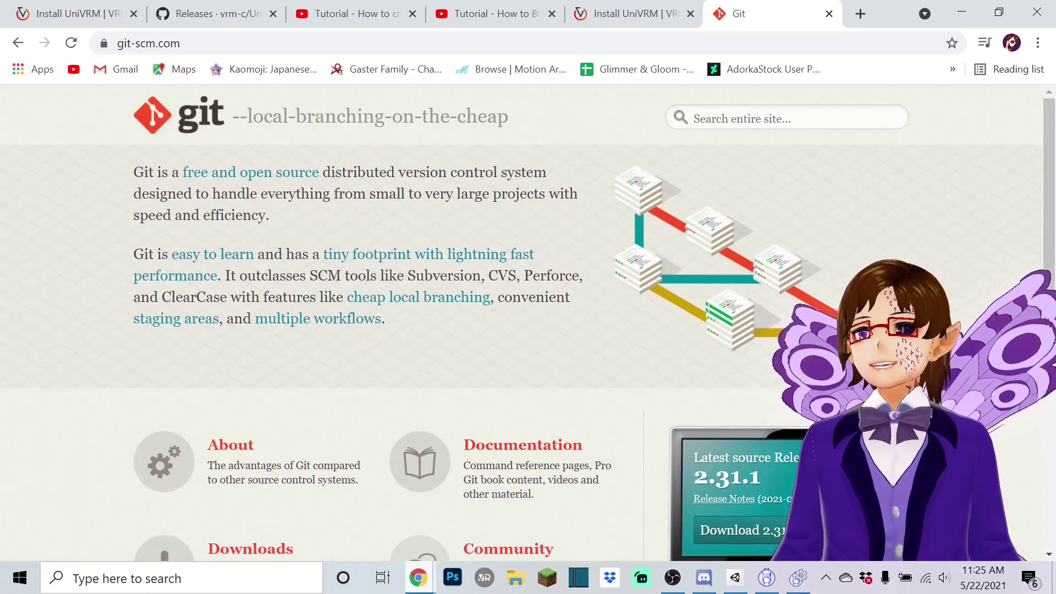
# - Search the web for "unity" in another new tab and open the unity.com homepage
pyautogui.click(861, 13)
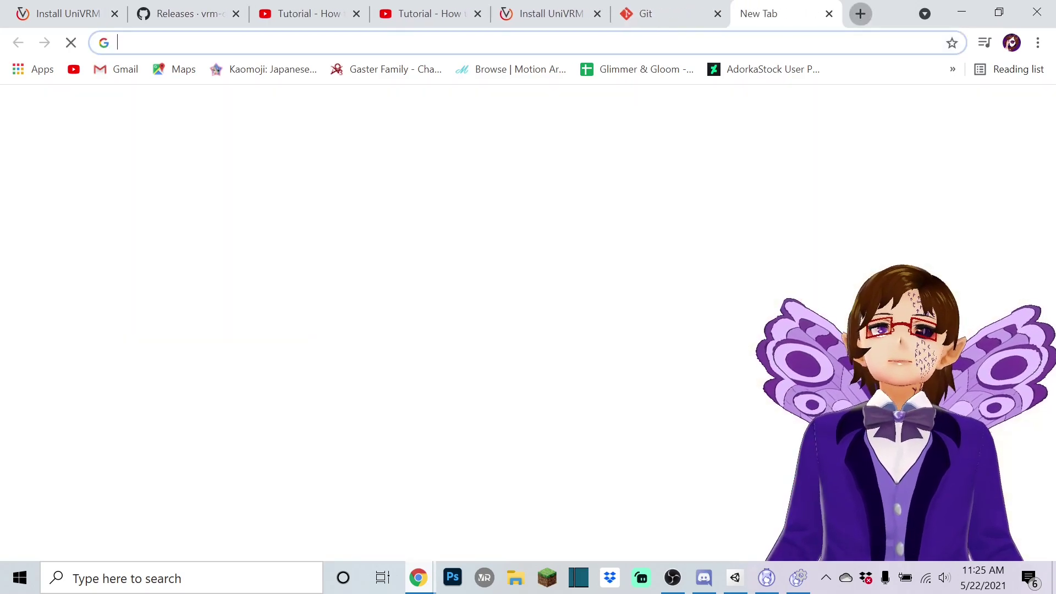
pyautogui.write('unity')
pyautogui.press('Return')
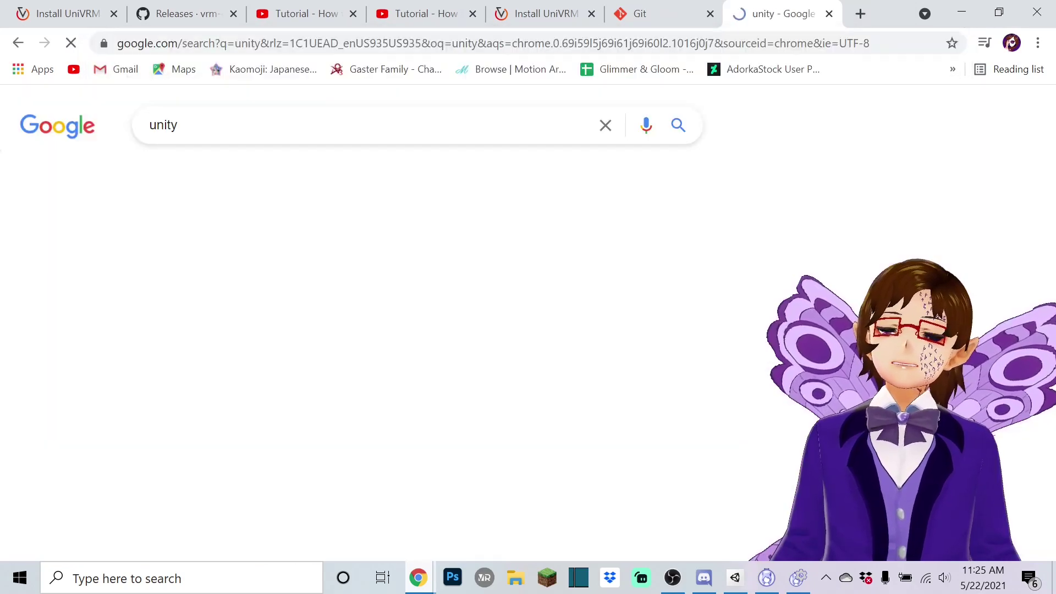
pyautogui.click(308, 266)
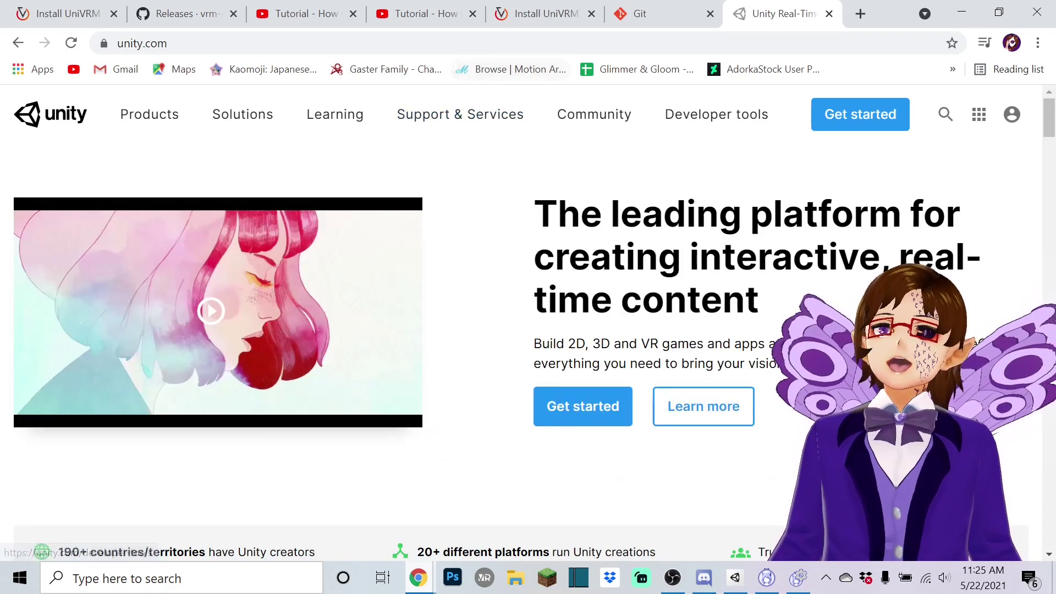
# - Open Unity's plan comparison page, look over the Personal, Plus, Pro and Enterprise plans, and return to the homepage
pyautogui.moveTo(459, 115)
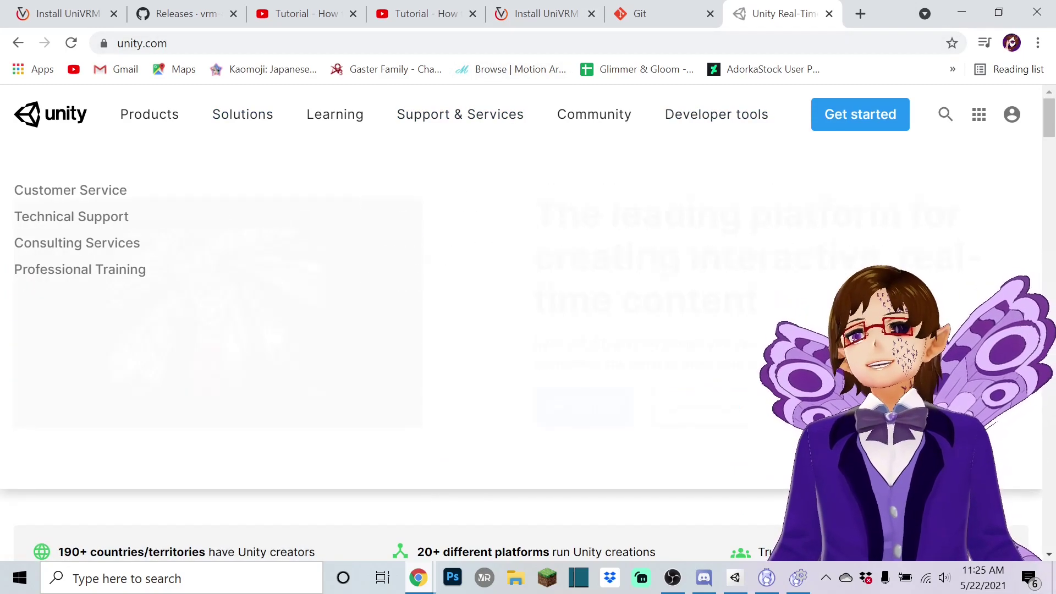
pyautogui.click(861, 114)
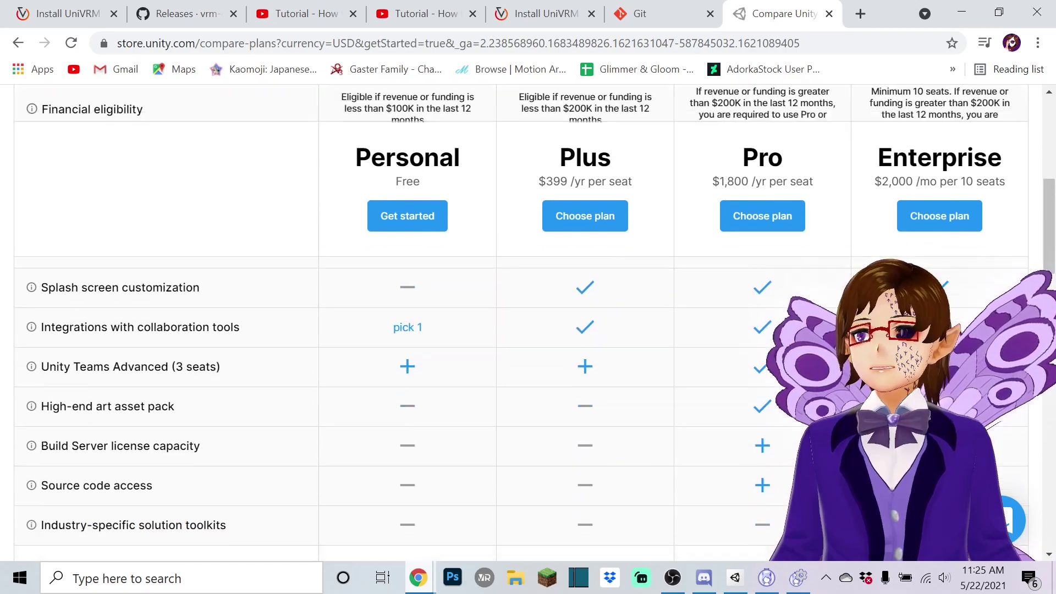
pyautogui.scroll(3, 521, 352)
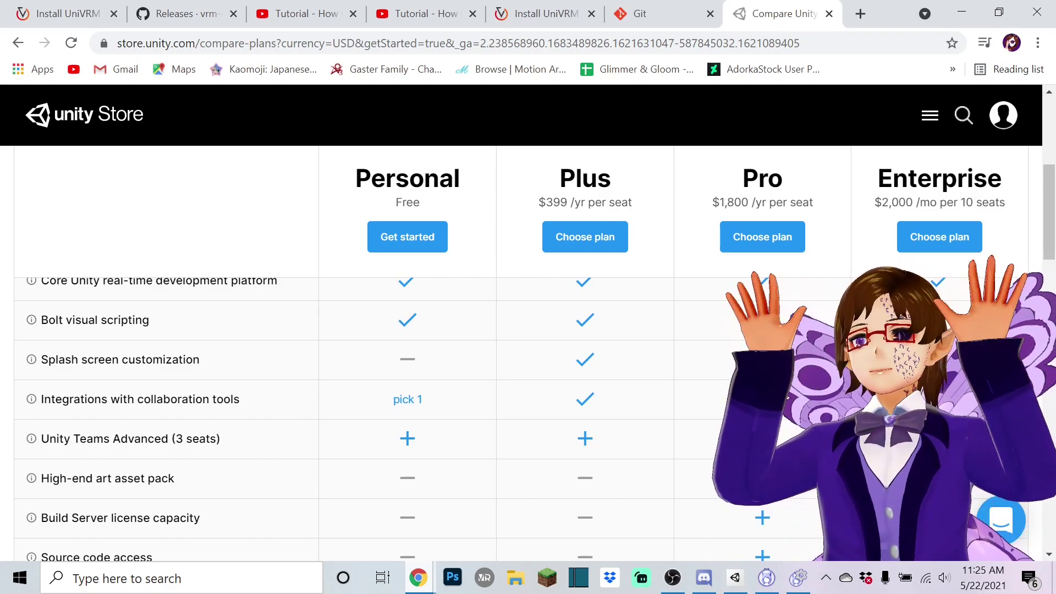
pyautogui.scroll(-15, 521, 357)
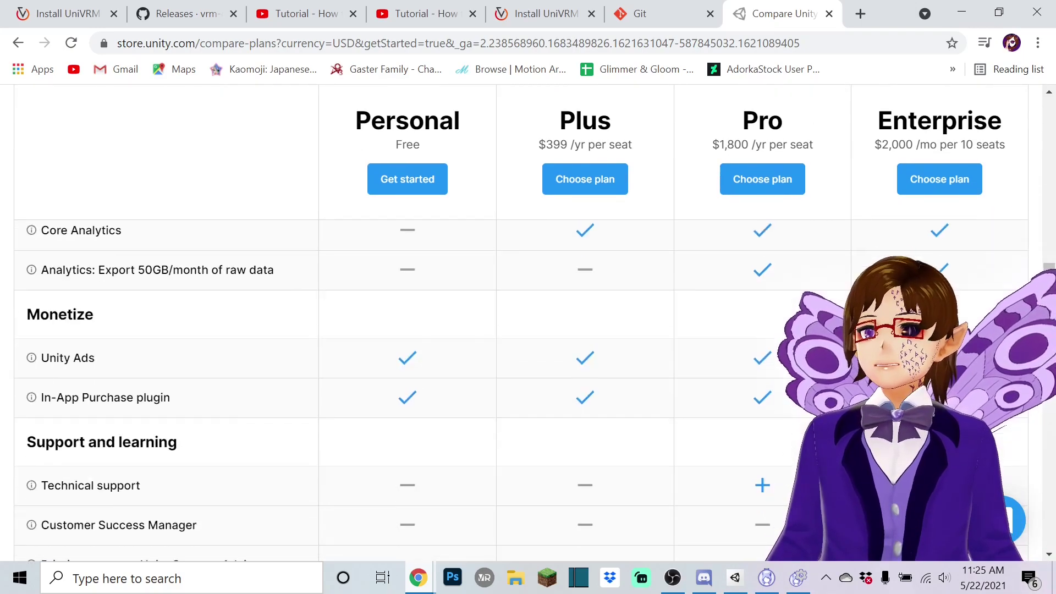
pyautogui.hotkey('alt', 'Left')
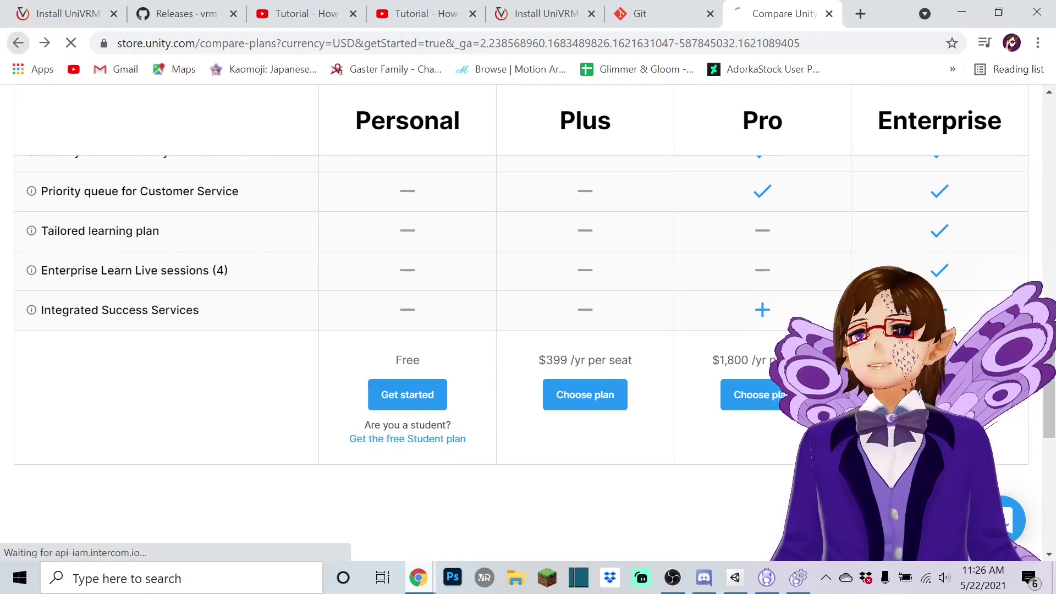
# - Search the web for "unity 2019" and open the Unity Download Archive result
pyautogui.hotkey('ctrl', 'l')
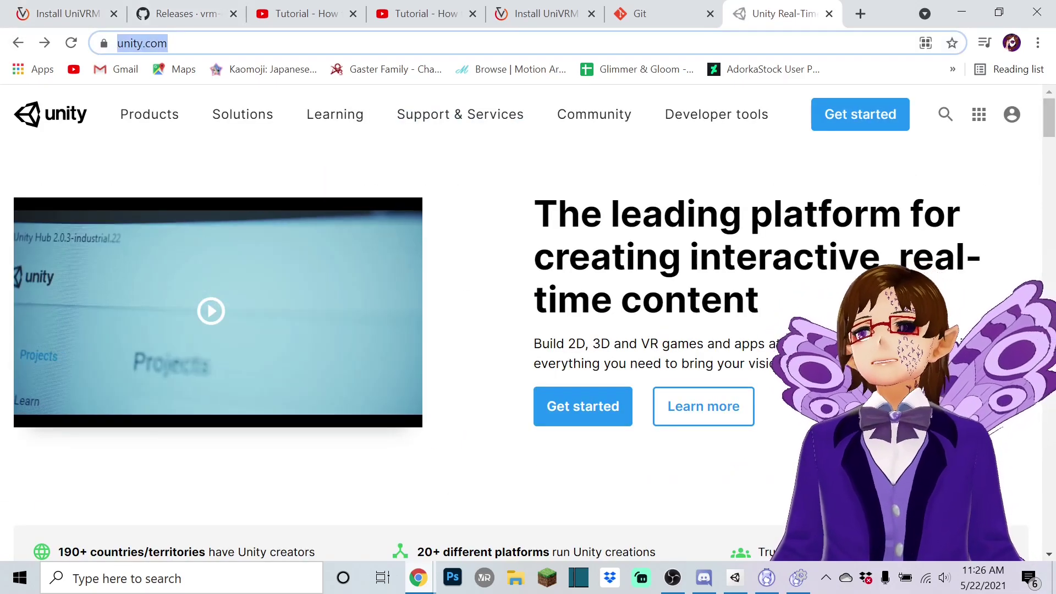
pyautogui.write('unity 2019')
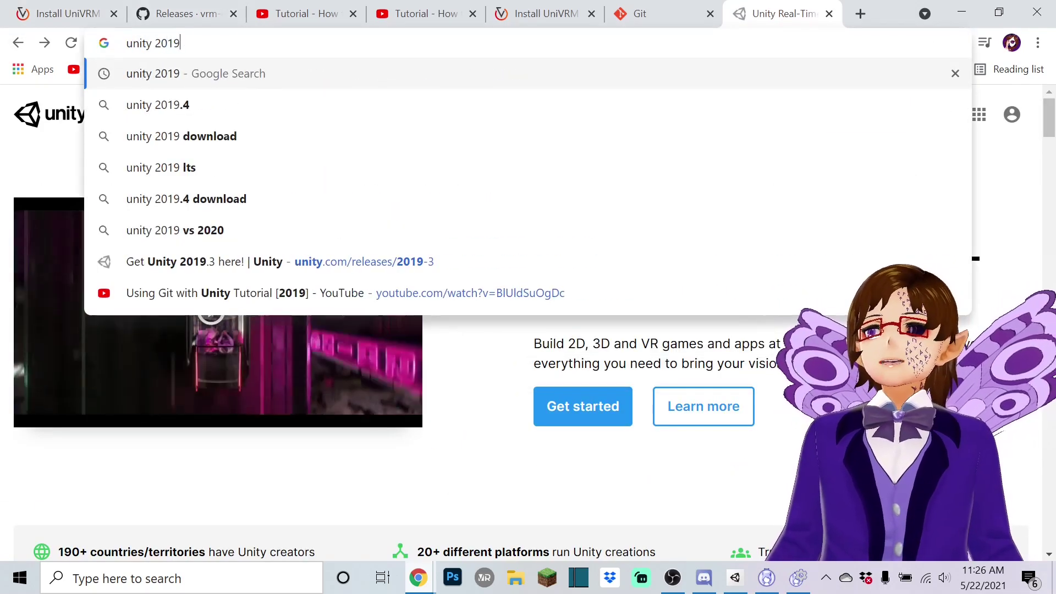
pyautogui.press('Return')
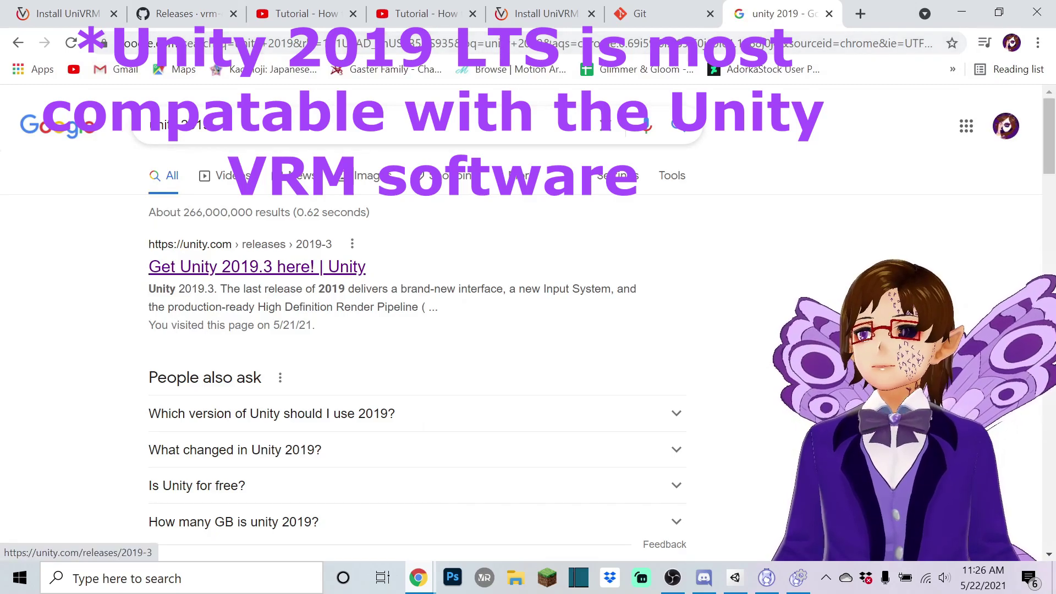
pyautogui.scroll(-5, 247, 329)
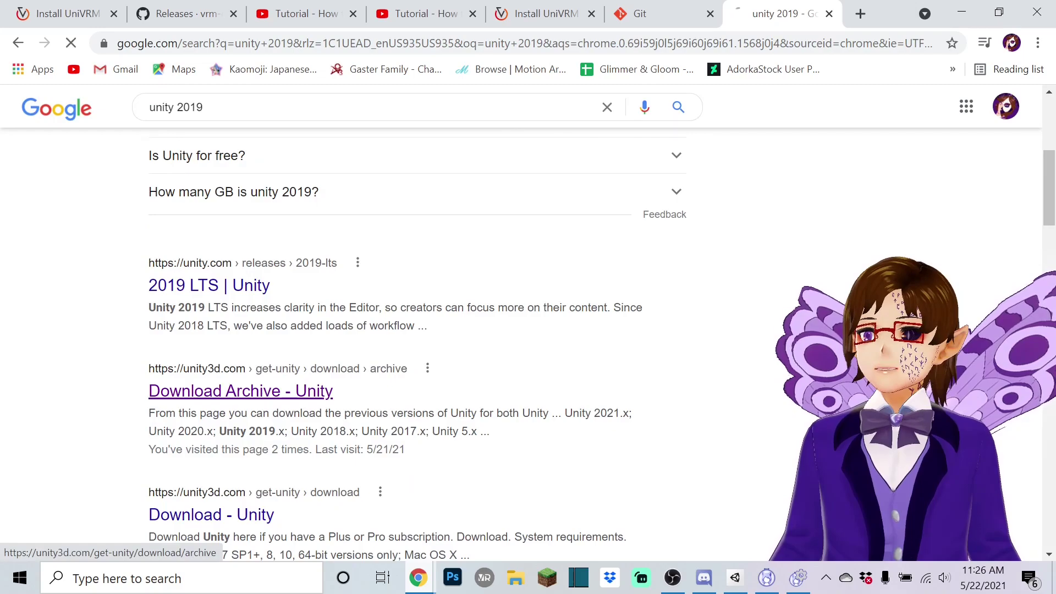
pyautogui.click(241, 390)
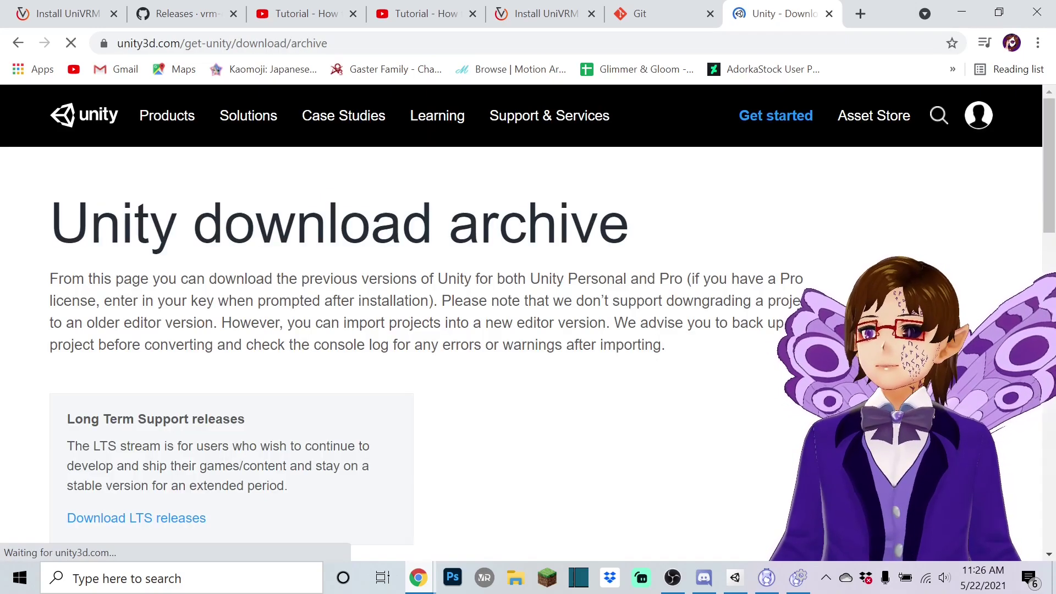
# - Open the Long Term Support releases page from the Unity download archive
pyautogui.scroll(-4, 385, 319)
pyautogui.scroll(-1, 385, 319)
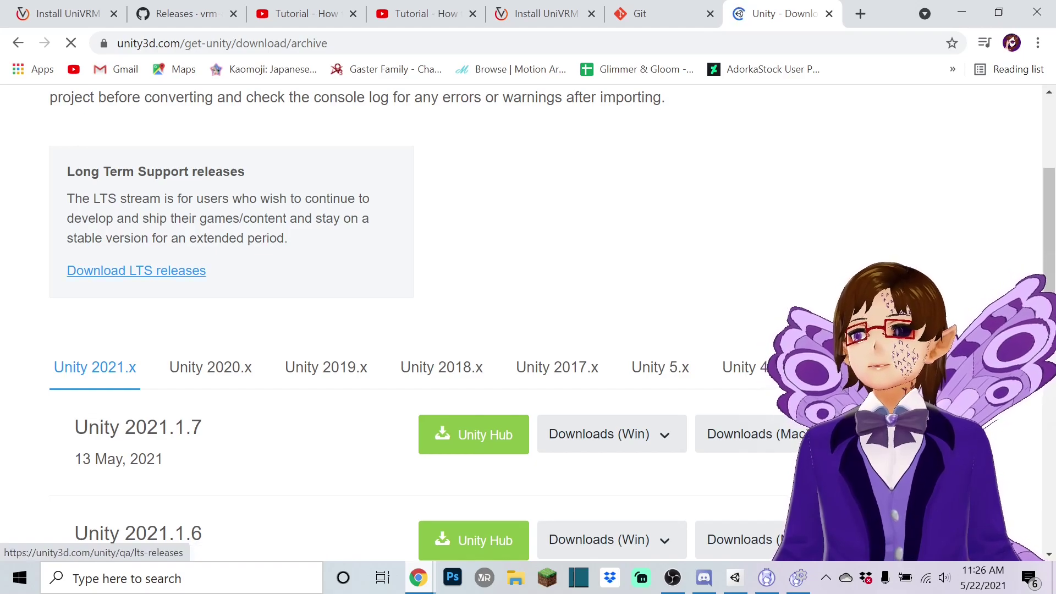
pyautogui.click(136, 271)
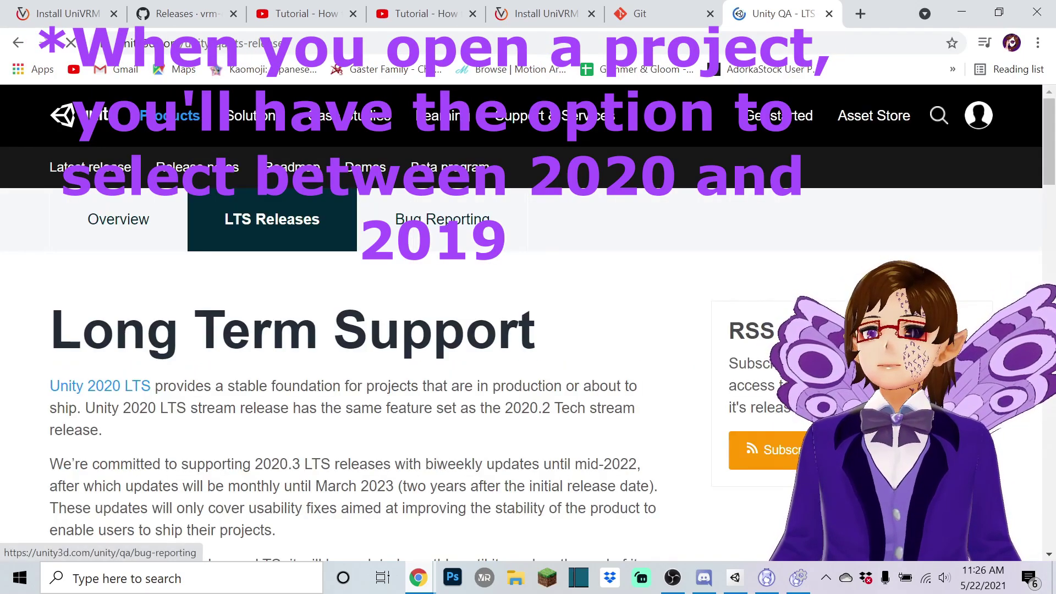
# - Expand LTS Release 2019.4.26f1 in the release list and look over its Unity Hub, Windows and Mac downloads
pyautogui.scroll(-8, 429, 220)
pyautogui.scroll(-2, 385, 379)
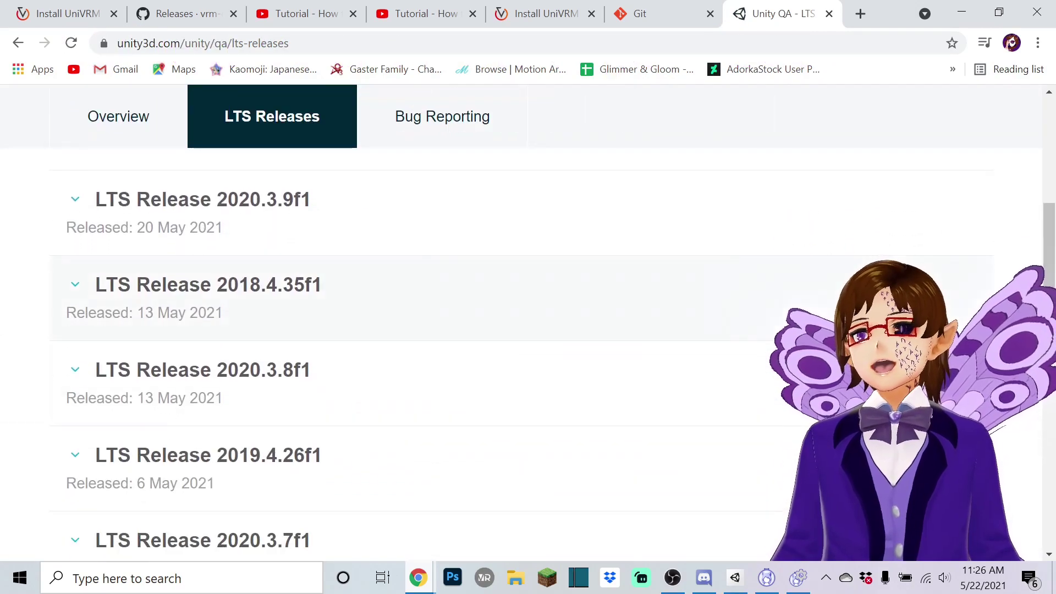
pyautogui.scroll(-1, 385, 374)
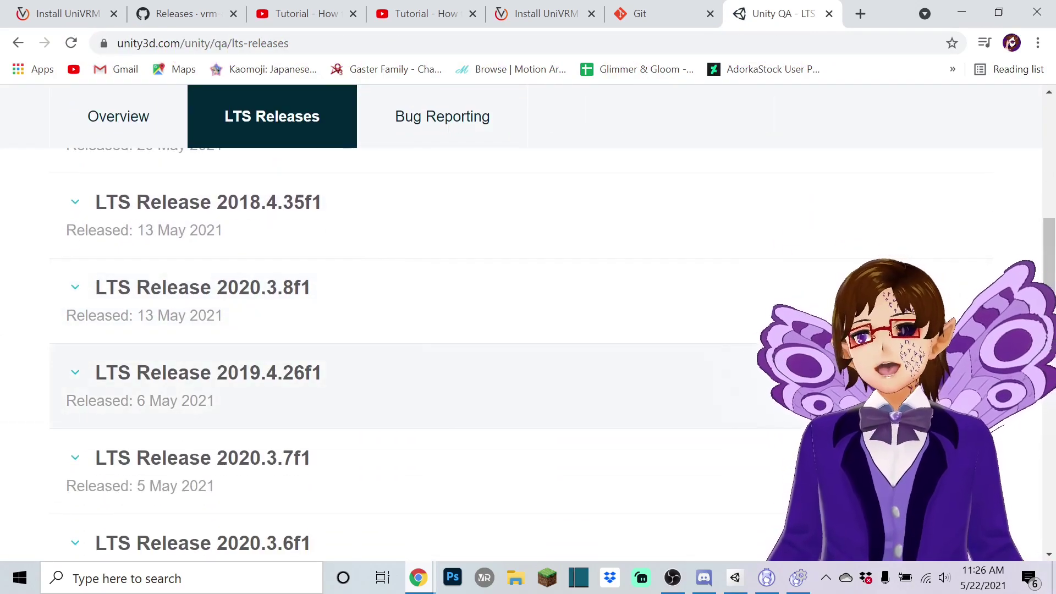
pyautogui.click(208, 372)
pyautogui.scroll(-1, 384, 374)
pyautogui.scroll(-5, 385, 374)
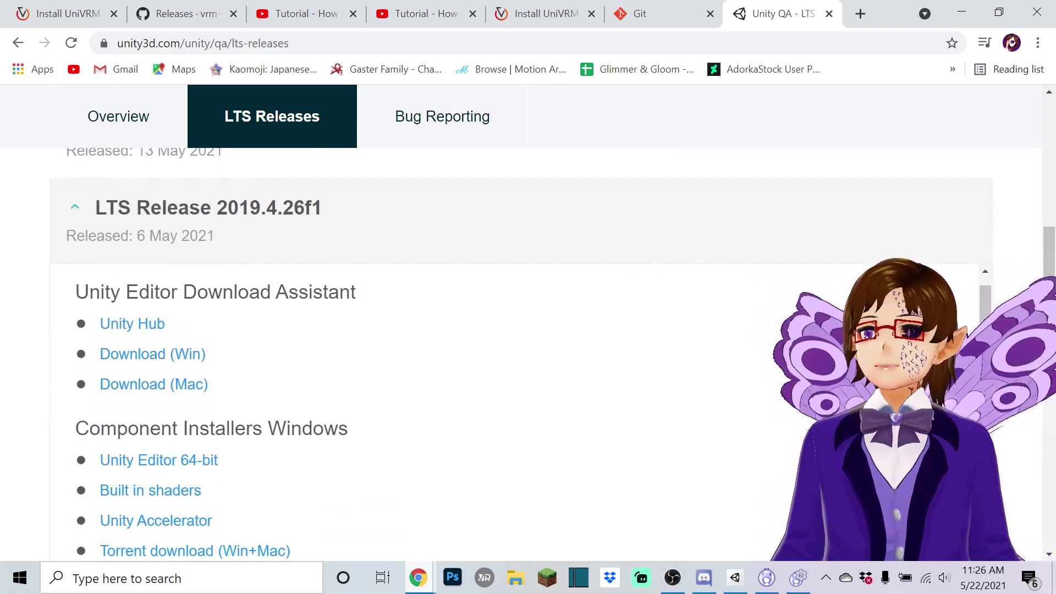
pyautogui.scroll(1, 154, 380)
pyautogui.scroll(-1, 154, 380)
pyautogui.scroll(2, 154, 380)
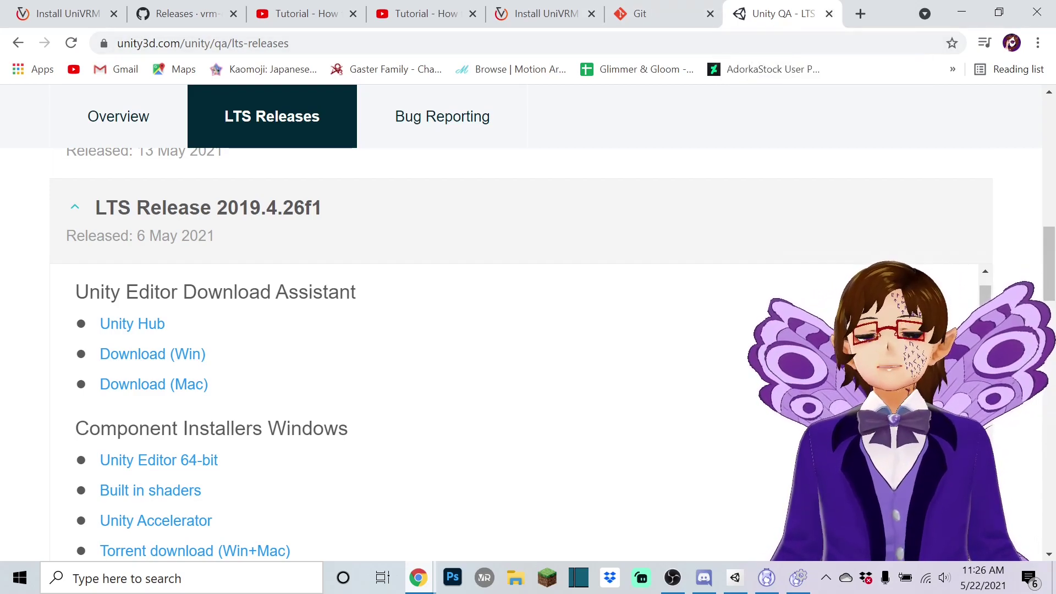
# - Close the Unity LTS releases page and return to the Install UniVRM guide
pyautogui.click(829, 14)
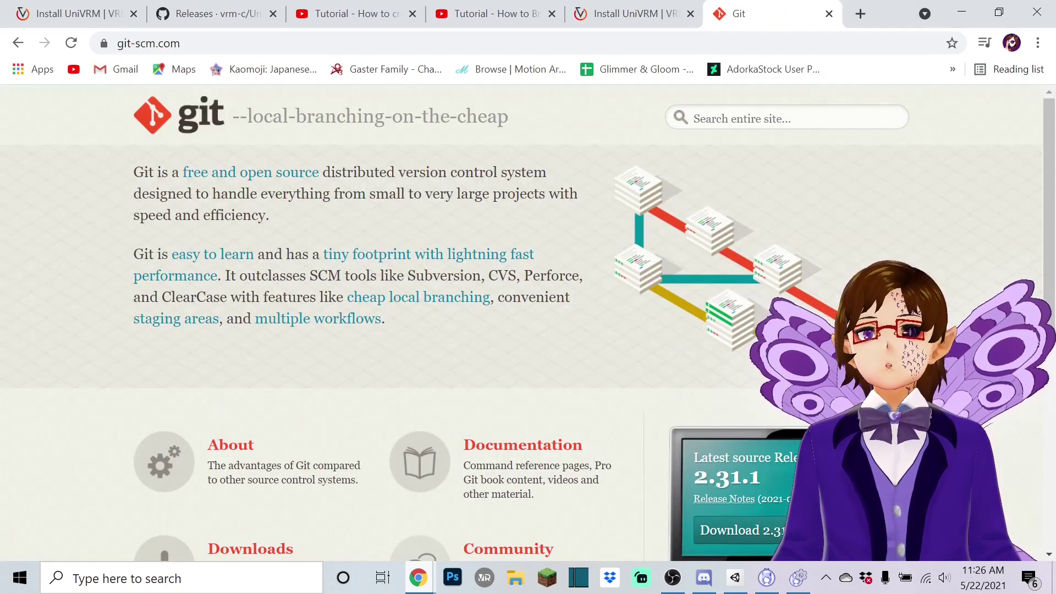
pyautogui.click(216, 13)
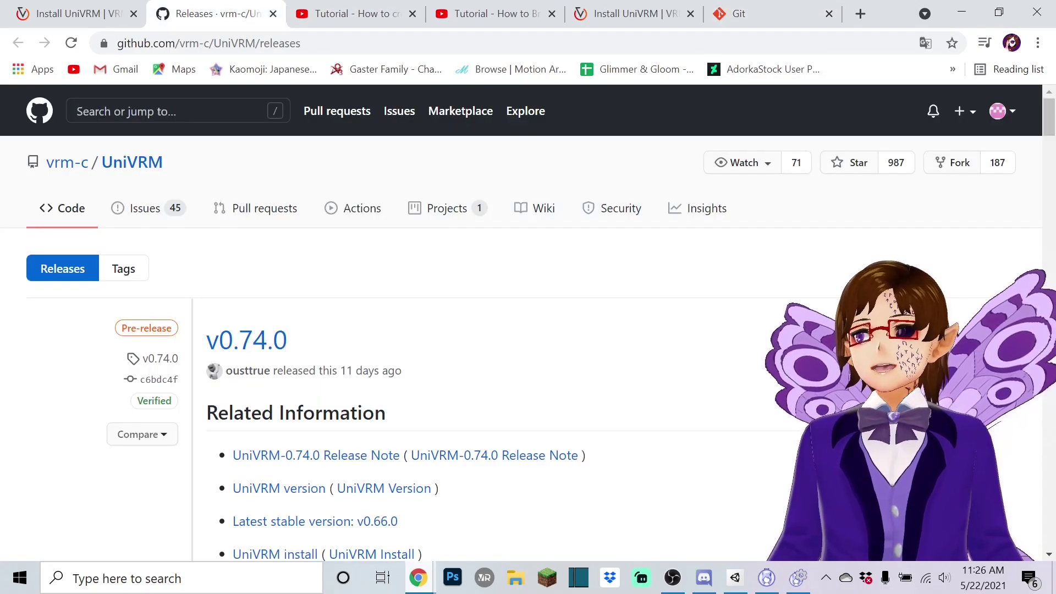
pyautogui.click(75, 14)
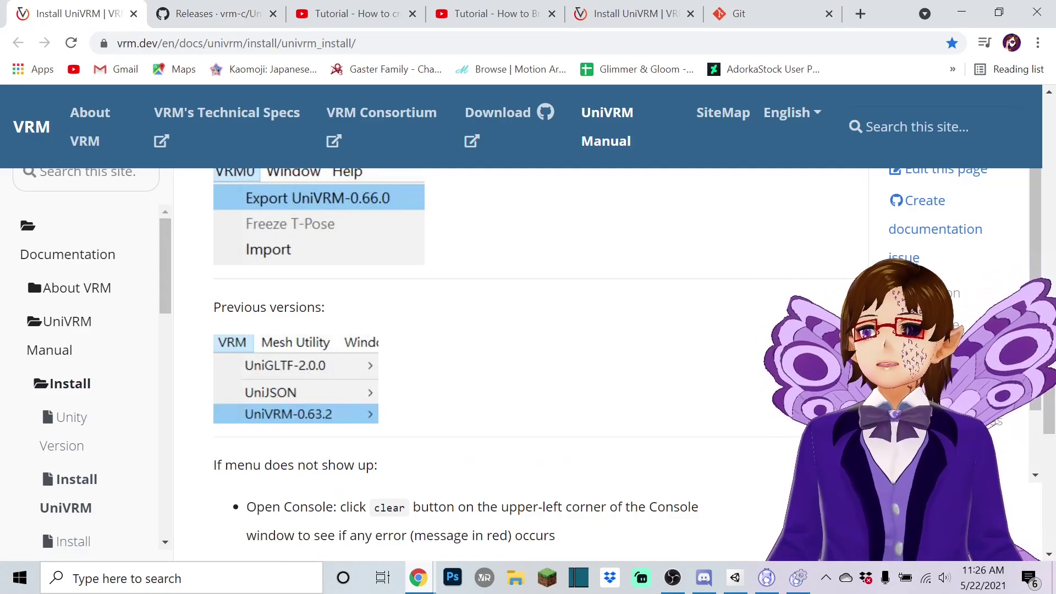
# - Read the guide's instructions on importing the unitypackage, checking that UniVRM was imported, and the settings required before installation
pyautogui.scroll(-8, 418, 363)
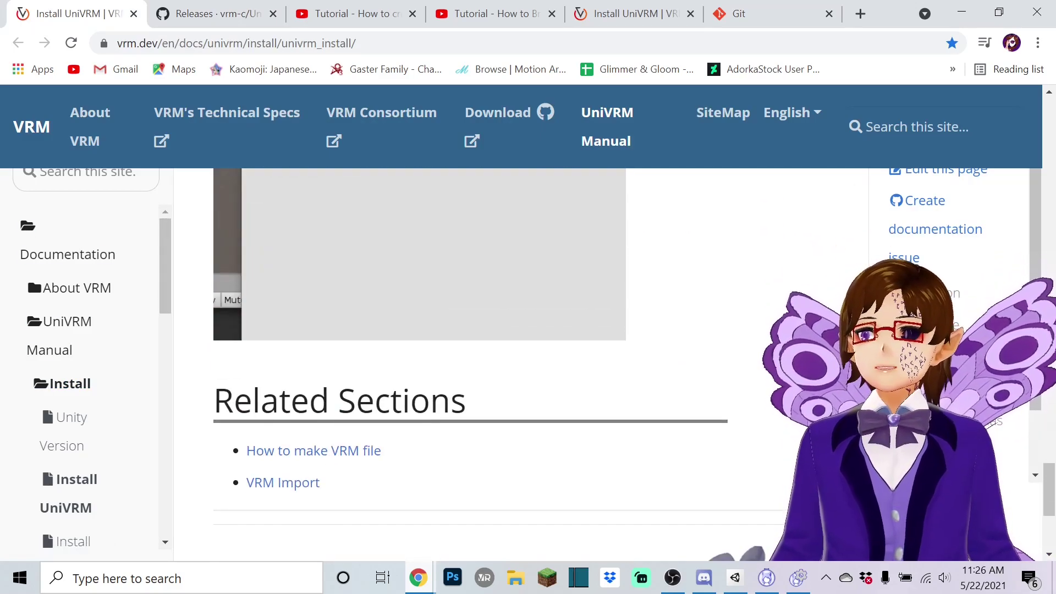
pyautogui.scroll(3, 418, 363)
pyautogui.scroll(8, 418, 363)
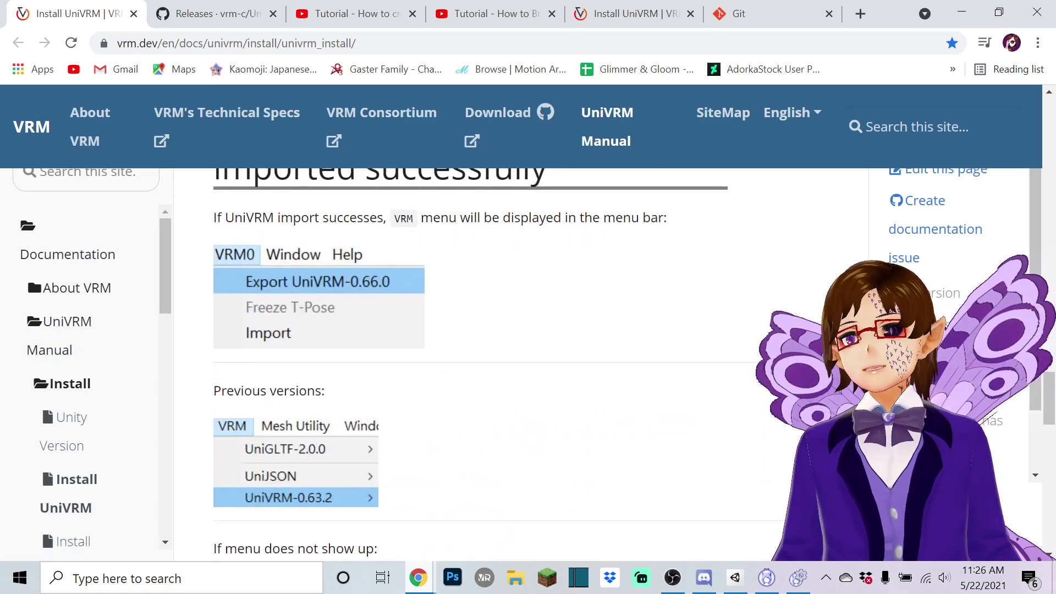
pyautogui.scroll(1, 417, 363)
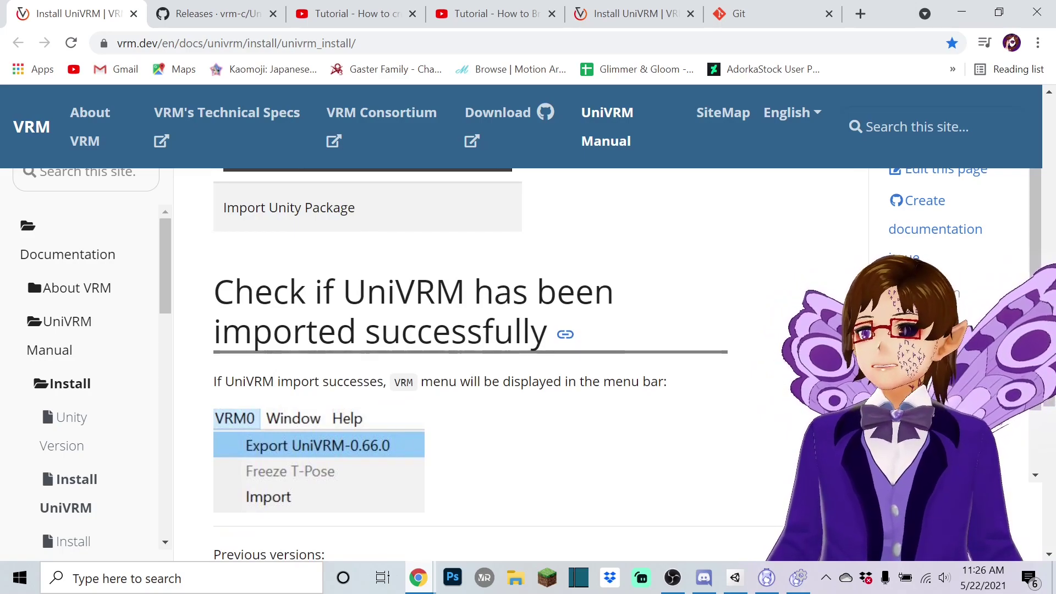
pyautogui.scroll(5, 418, 362)
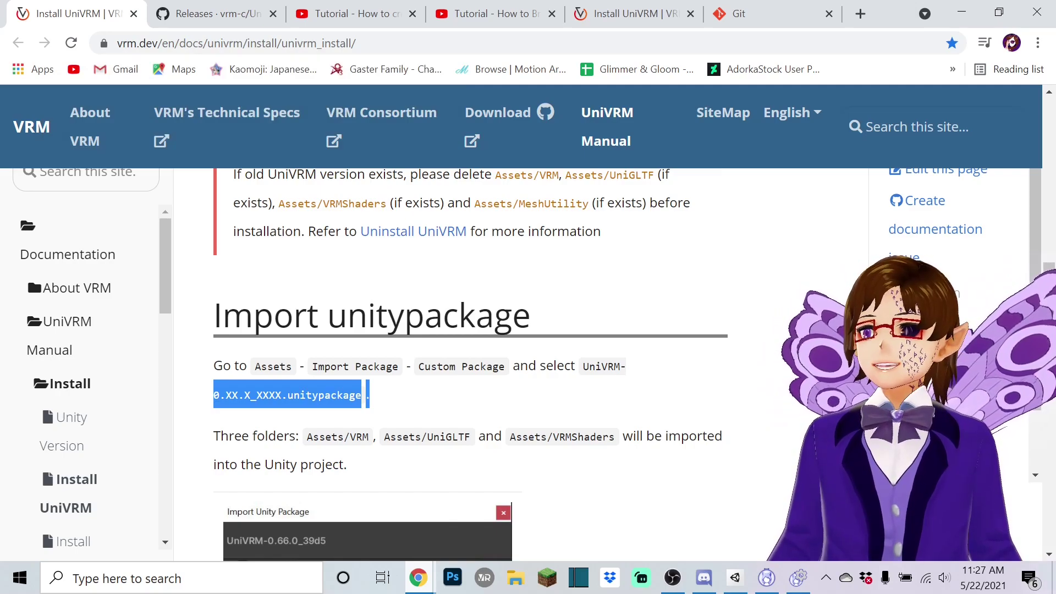
pyautogui.click(418, 395)
pyautogui.scroll(-2, 470, 363)
pyautogui.scroll(2, 470, 363)
pyautogui.scroll(4, 418, 363)
pyautogui.scroll(-6, 418, 363)
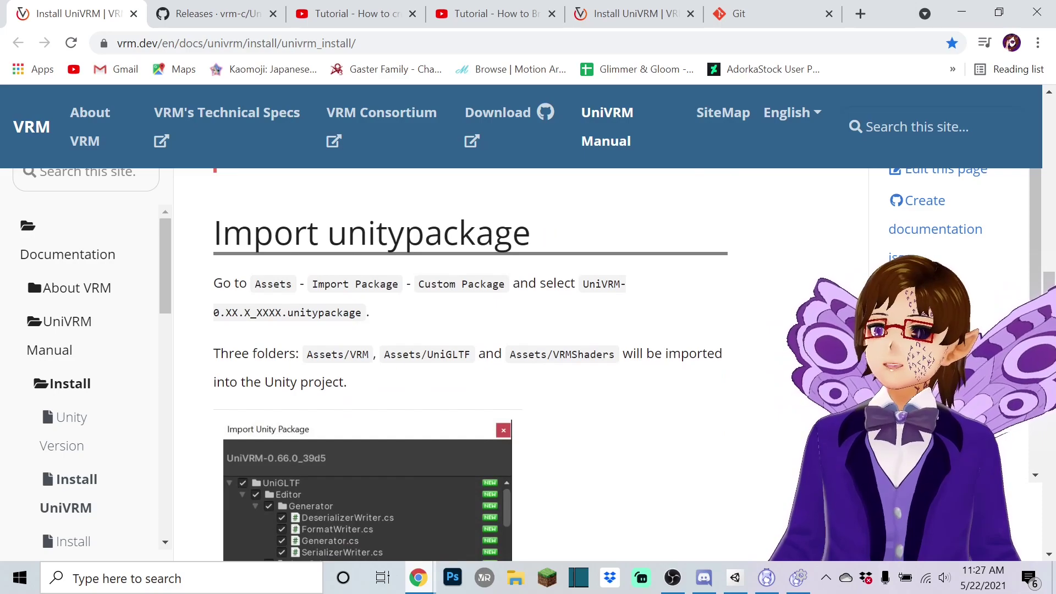
pyautogui.scroll(-8, 418, 363)
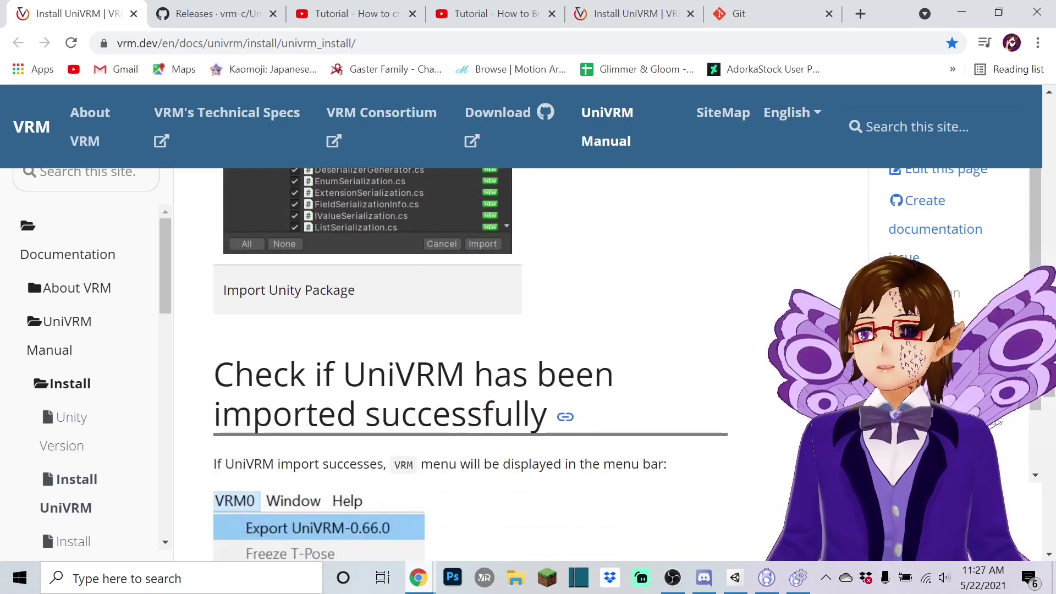
pyautogui.scroll(-12, 473, 363)
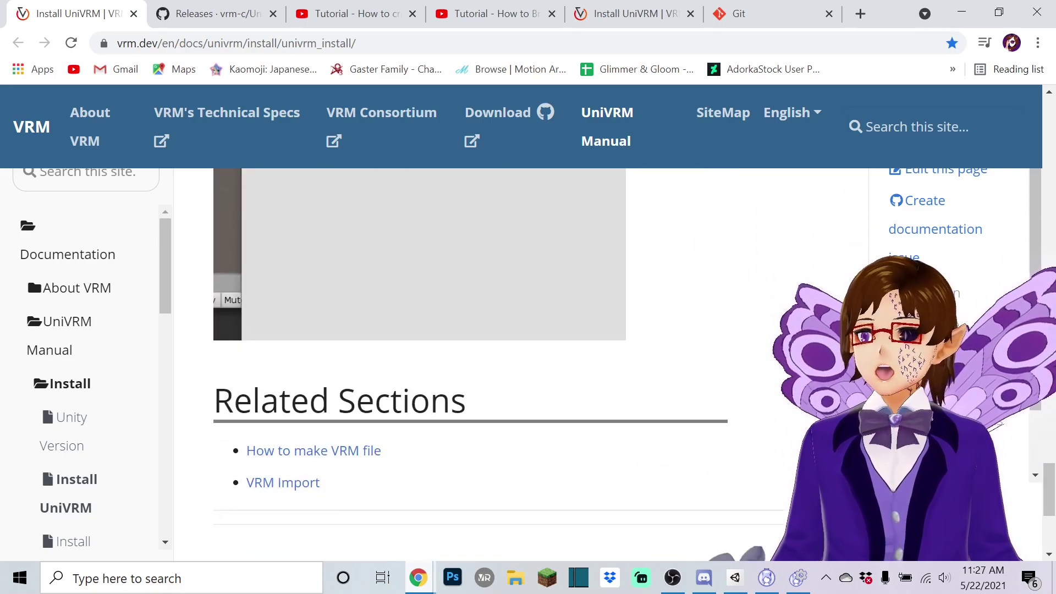
pyautogui.scroll(-5, 473, 363)
pyautogui.scroll(7, 473, 363)
pyautogui.scroll(-4, 472, 363)
pyautogui.scroll(15, 473, 363)
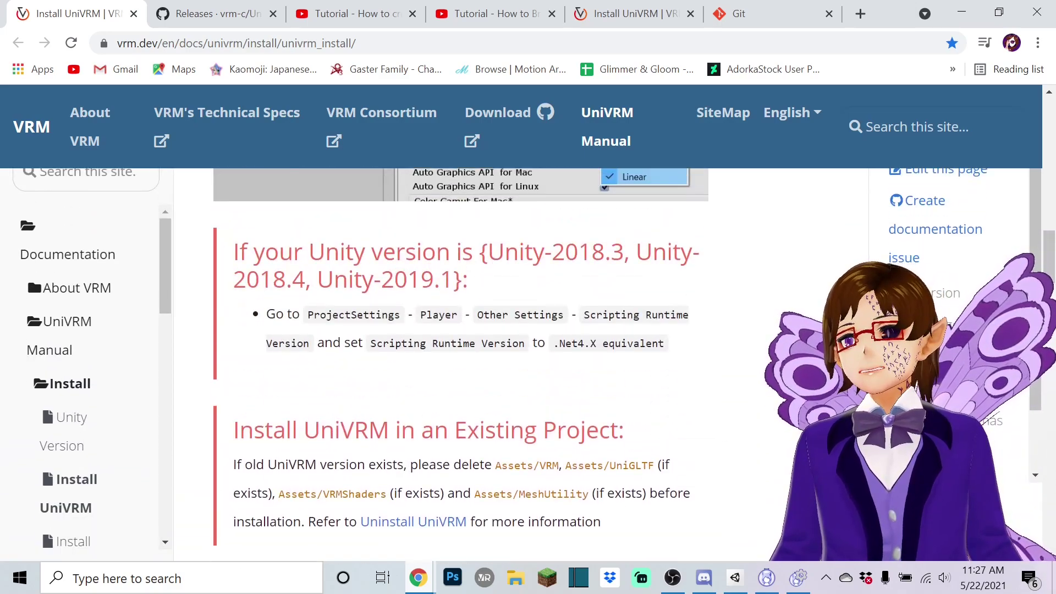
# - Open the UniVRM releases link from the guide's unitypackage section in a new tab and view the v0.74.0 entry's related information
pyautogui.scroll(-2, 473, 363)
pyautogui.scroll(15, 473, 362)
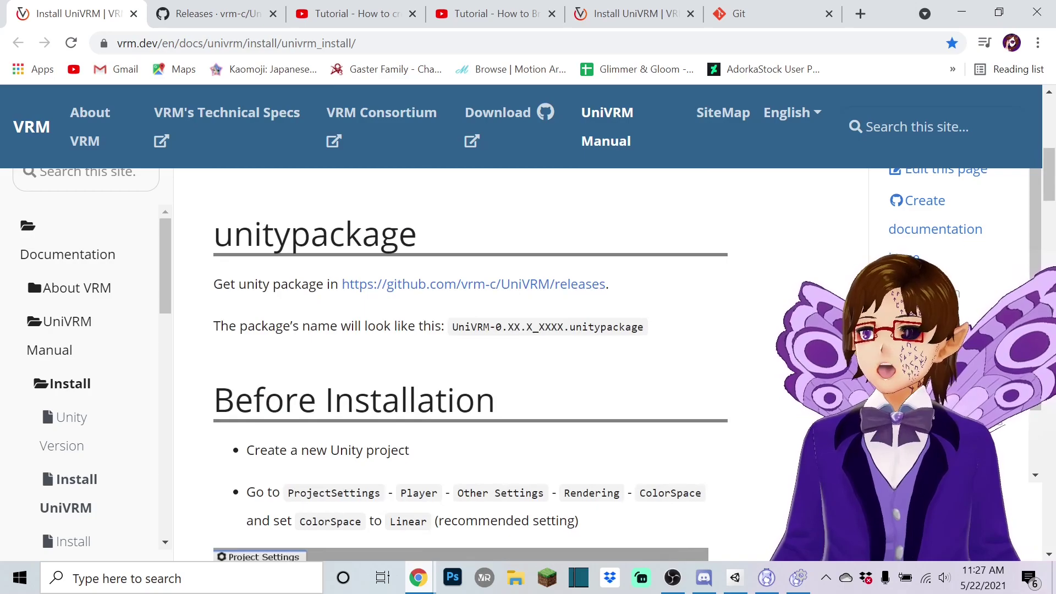
pyautogui.rightClick(428, 286)
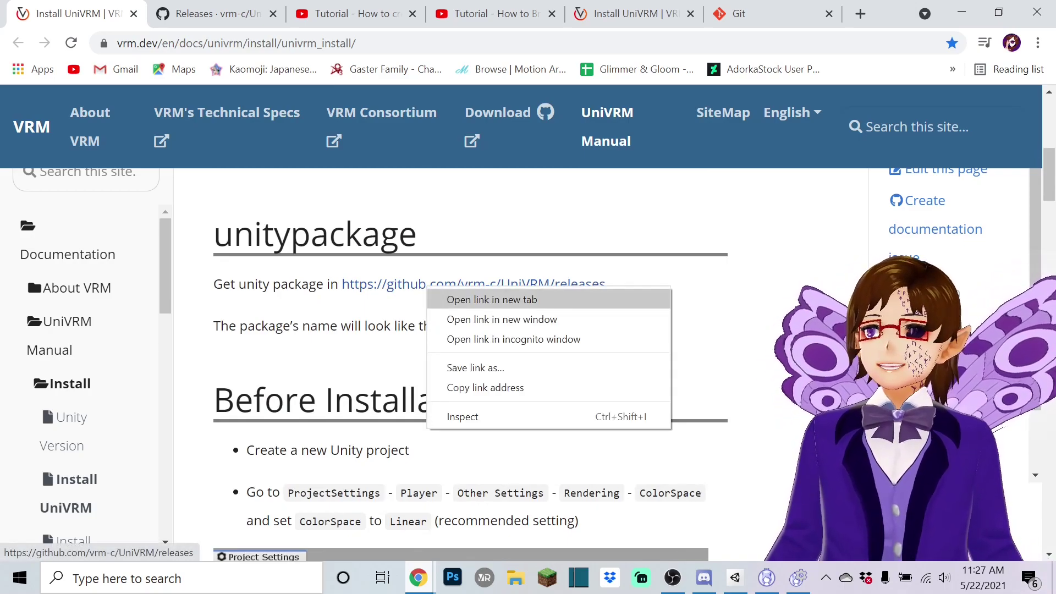
pyautogui.click(492, 300)
pyautogui.hotkey('ctrl', 'Tab')
pyautogui.scroll(-3, 528, 330)
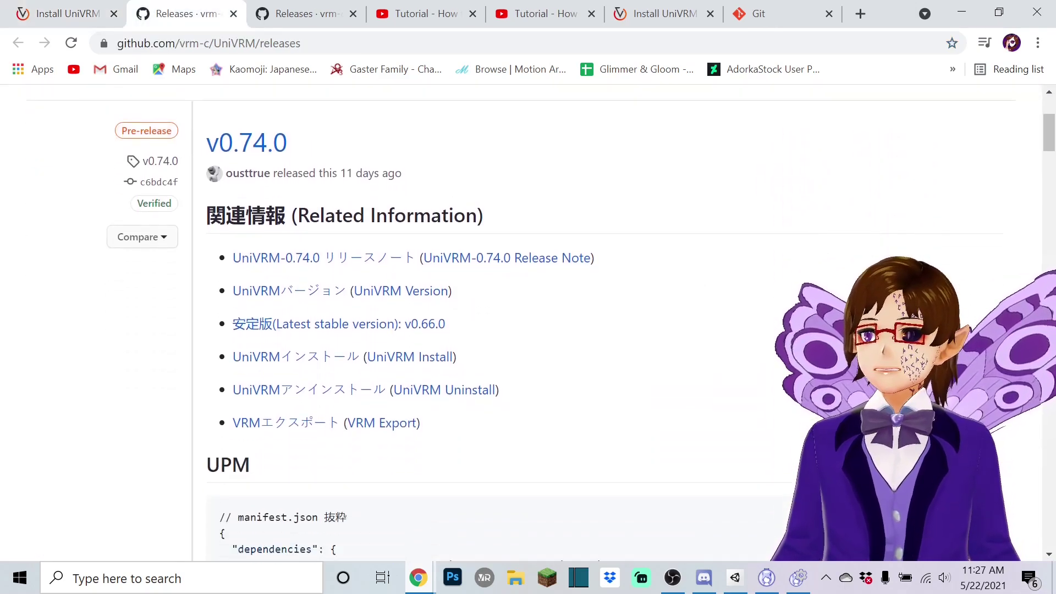
pyautogui.scroll(-1, 528, 330)
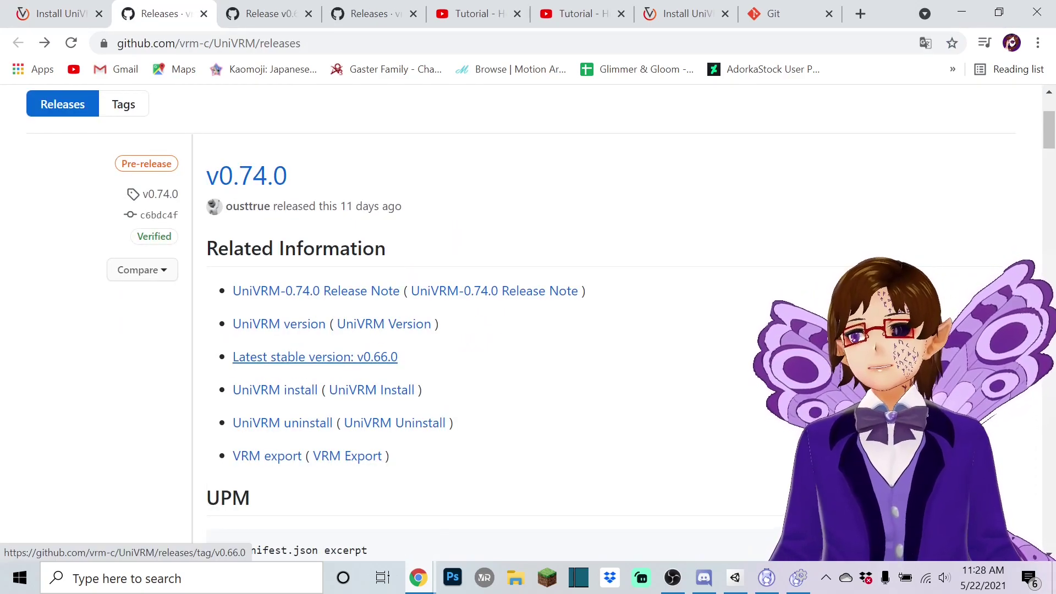
# - Open the latest stable version, v0.66.0, in a new tab and close the duplicate release tab
pyautogui.rightClick(324, 359)
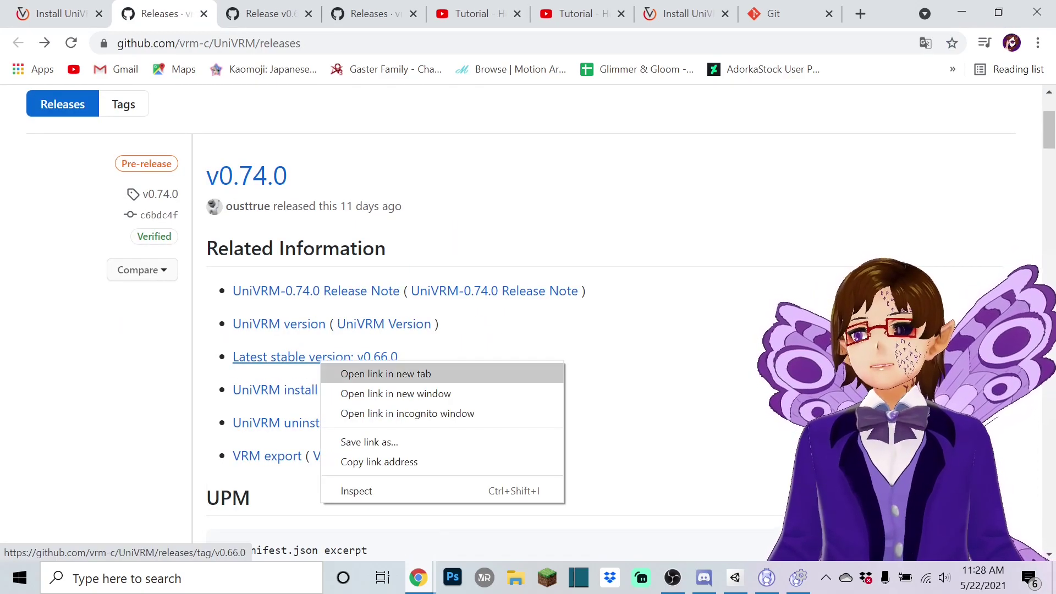
pyautogui.click(385, 373)
pyautogui.click(329, 14)
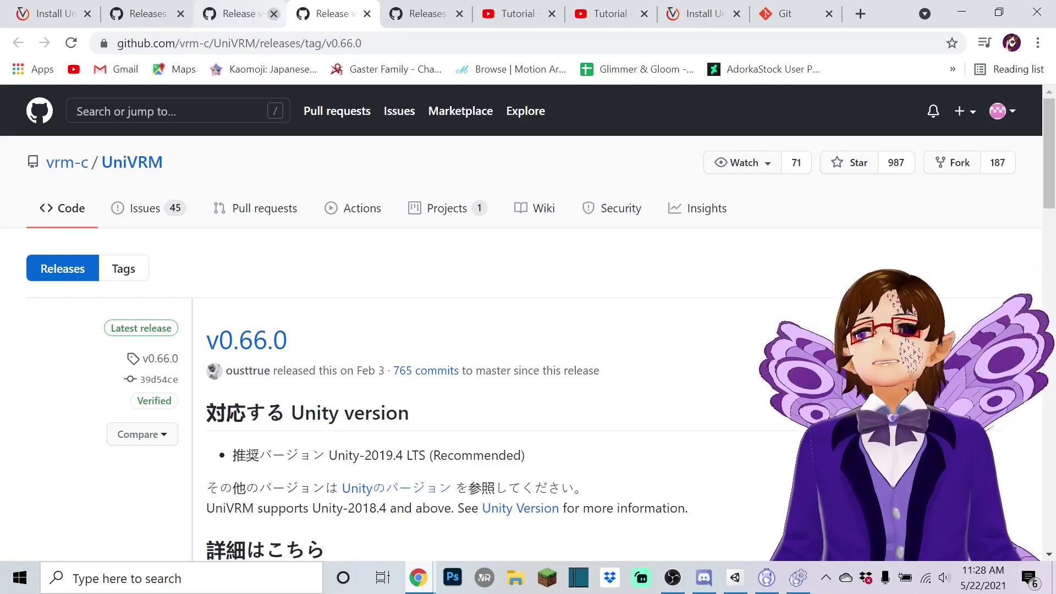
pyautogui.click(274, 14)
# - Translate the v0.66.0 release page into English
pyautogui.scroll(-2, 528, 330)
pyautogui.scroll(-1, 638, 238)
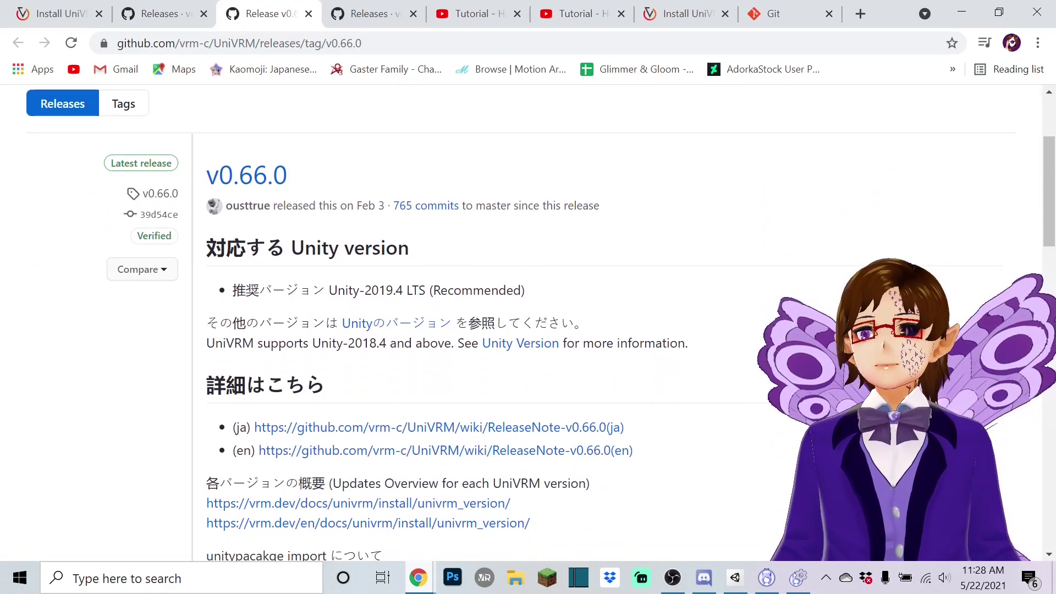
pyautogui.rightClick(638, 238)
pyautogui.click(676, 412)
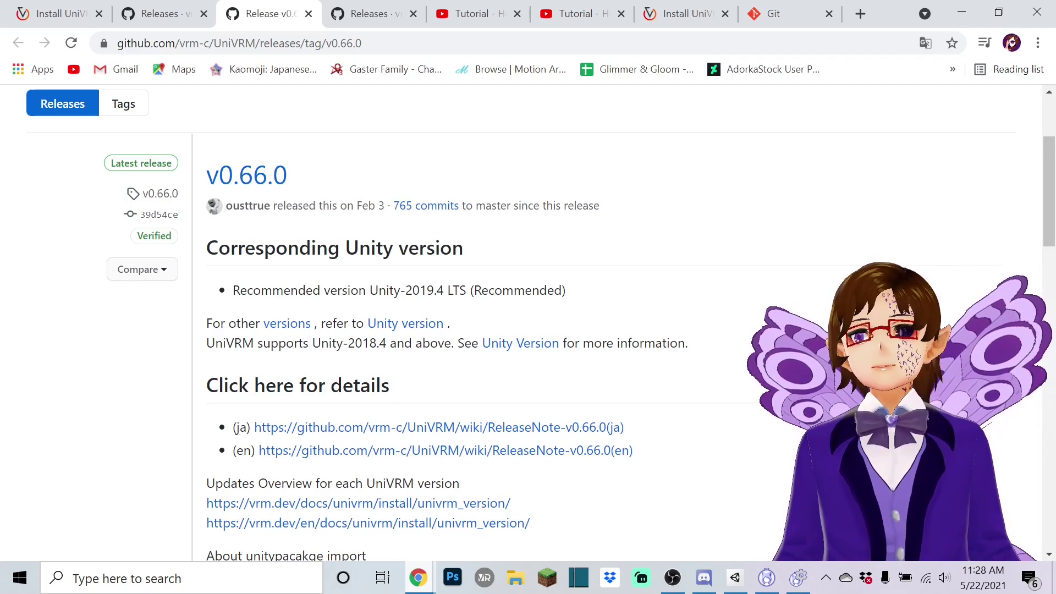
# - Download UniVRM-0.66.0_39d5.unitypackage from the v0.66.0 release assets
pyautogui.scroll(-1, 440, 367)
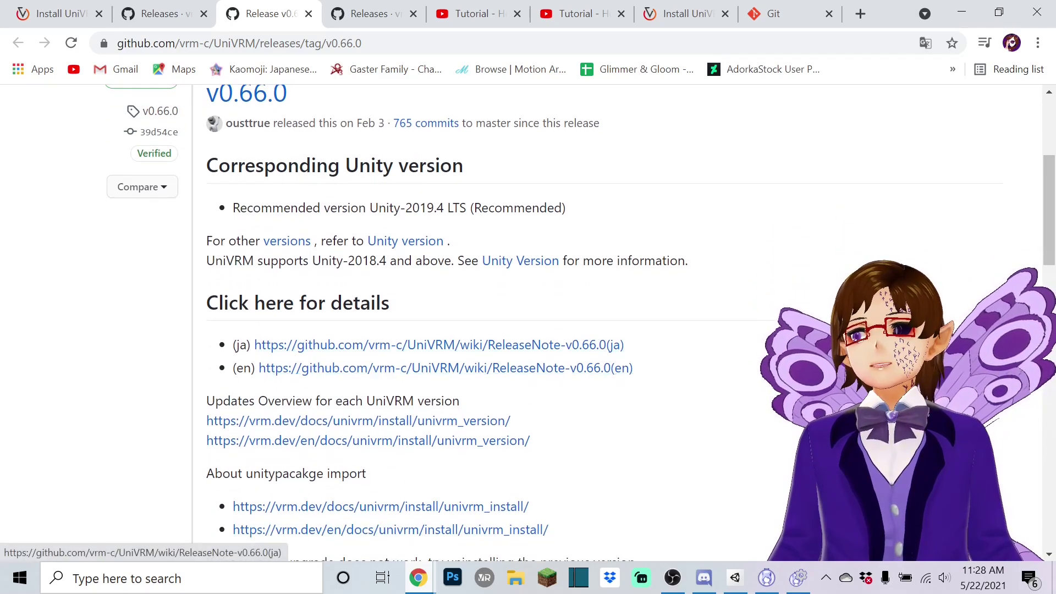
pyautogui.scroll(-6, 440, 368)
pyautogui.scroll(-12, 440, 367)
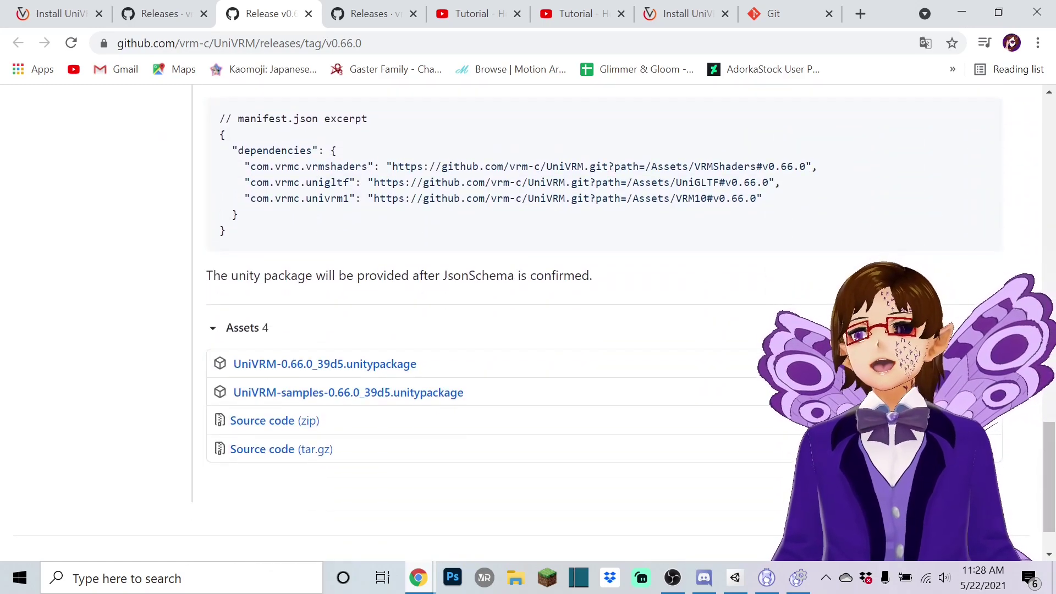
pyautogui.scroll(-1, 440, 367)
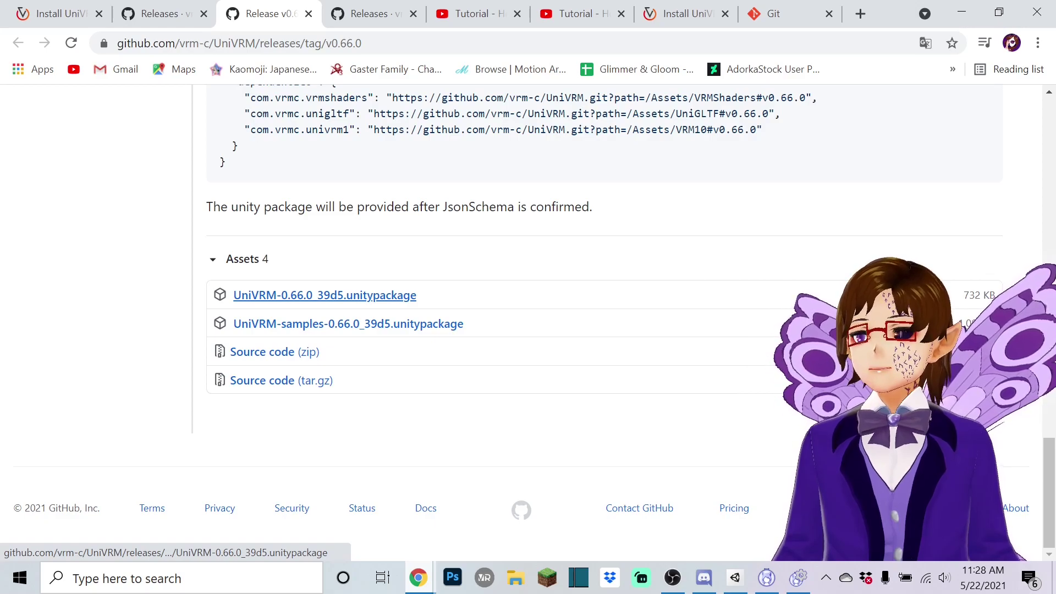
pyautogui.click(325, 295)
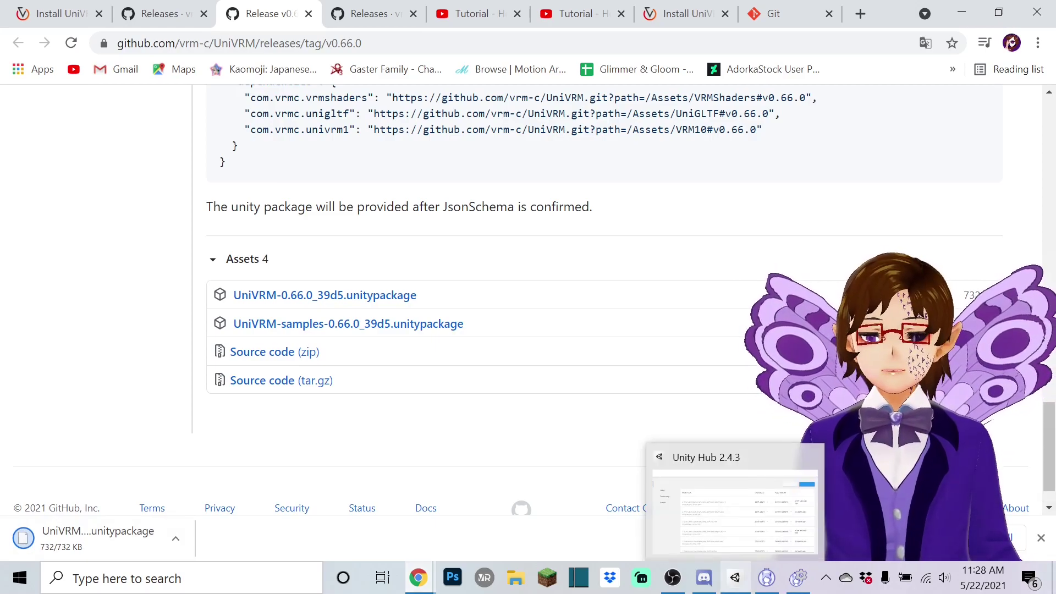
# - Switch to Unity Hub and create a new Unity 2019.4.26f1 project named "akldfja;lkfjdlksdjfa;sdl"
pyautogui.click(735, 578)
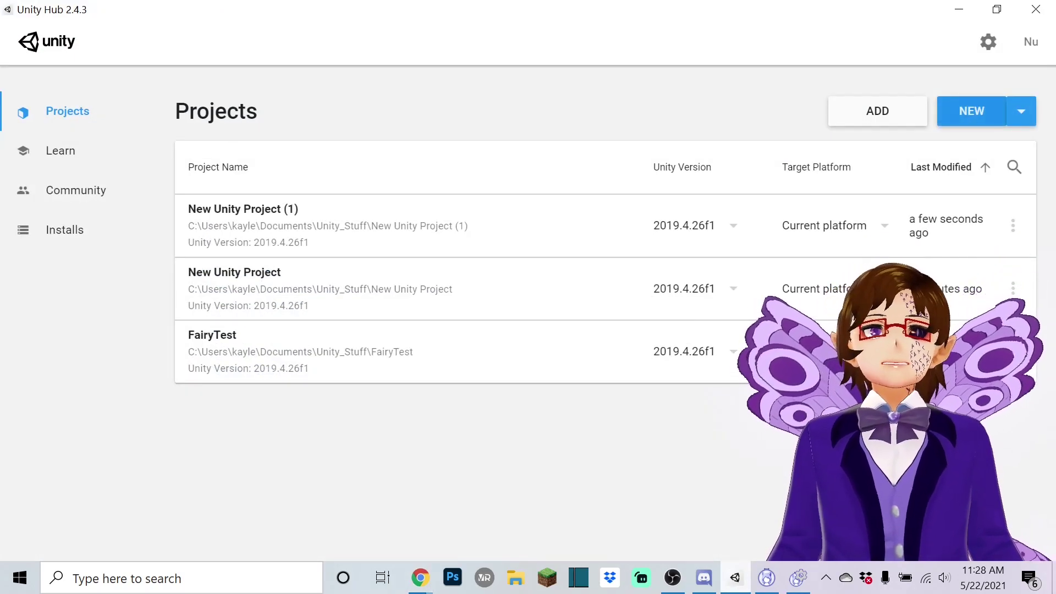
pyautogui.click(971, 110)
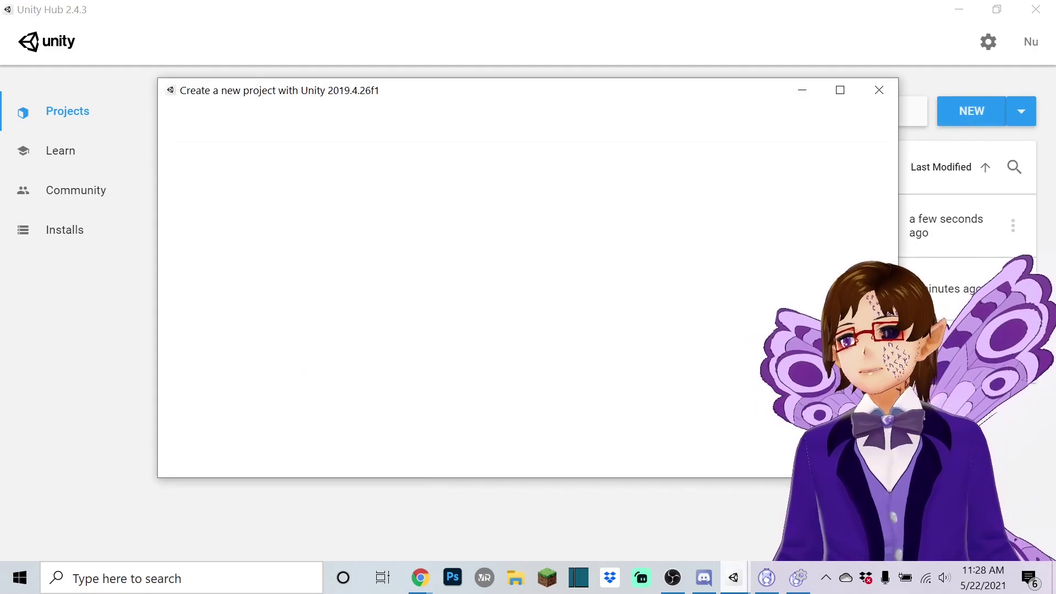
pyautogui.moveTo(488, 100); pyautogui.dragTo(375, 73)
pyautogui.hotkey('ctrl', 'a')
pyautogui.write('akldfja;lkfjdlksdjfa;sdl')
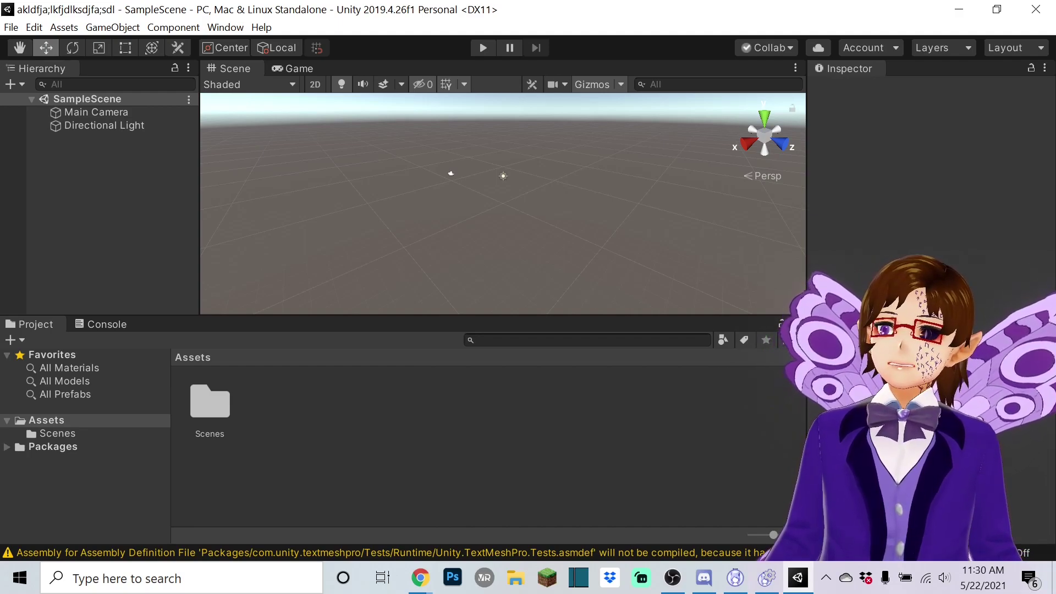
pyautogui.press('e')
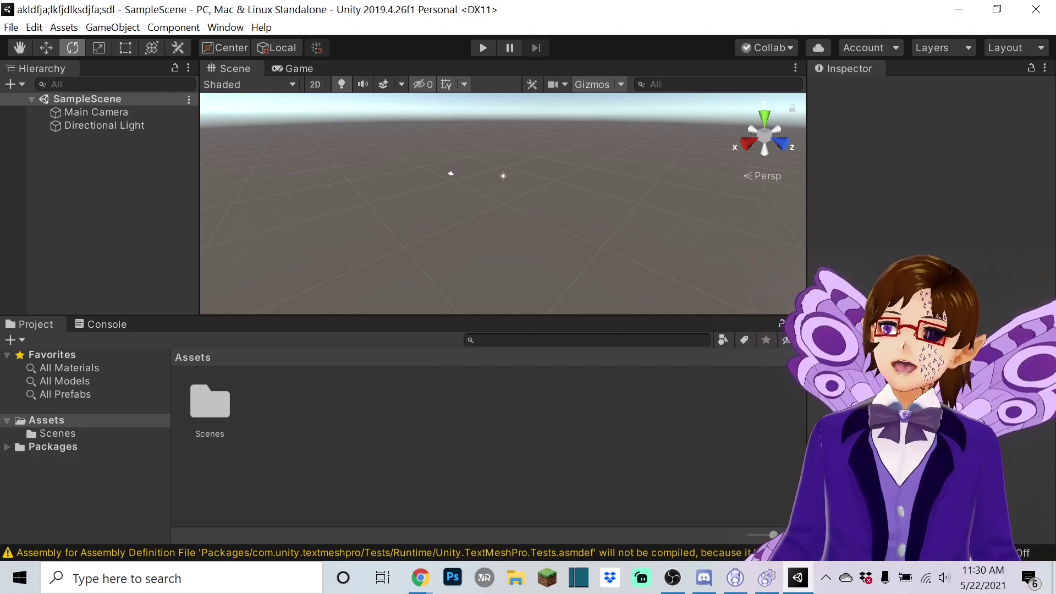
pyautogui.press('w')
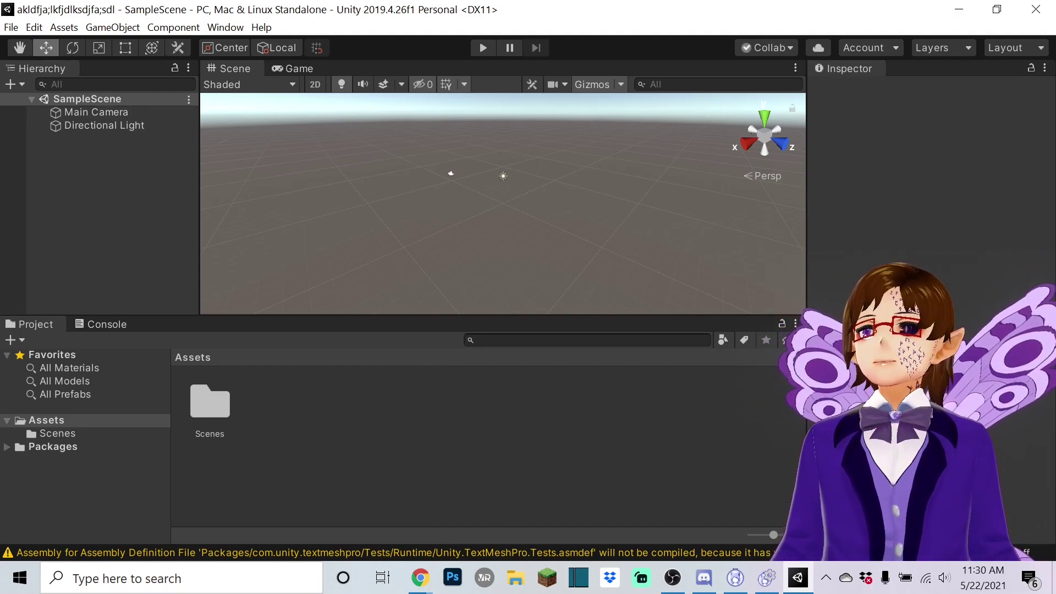
pyautogui.click(226, 27)
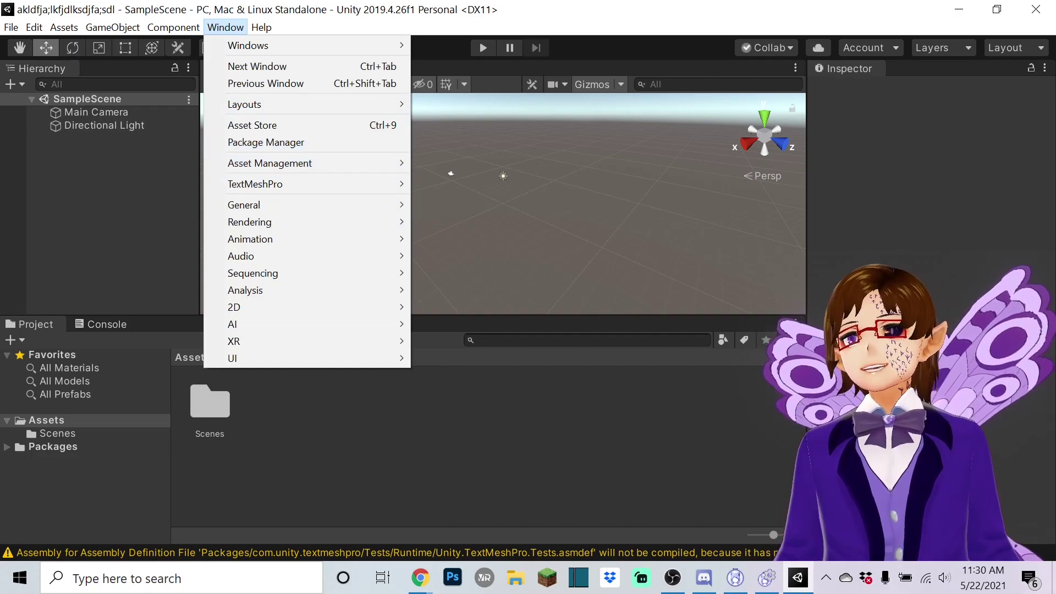
pyautogui.press('Escape')
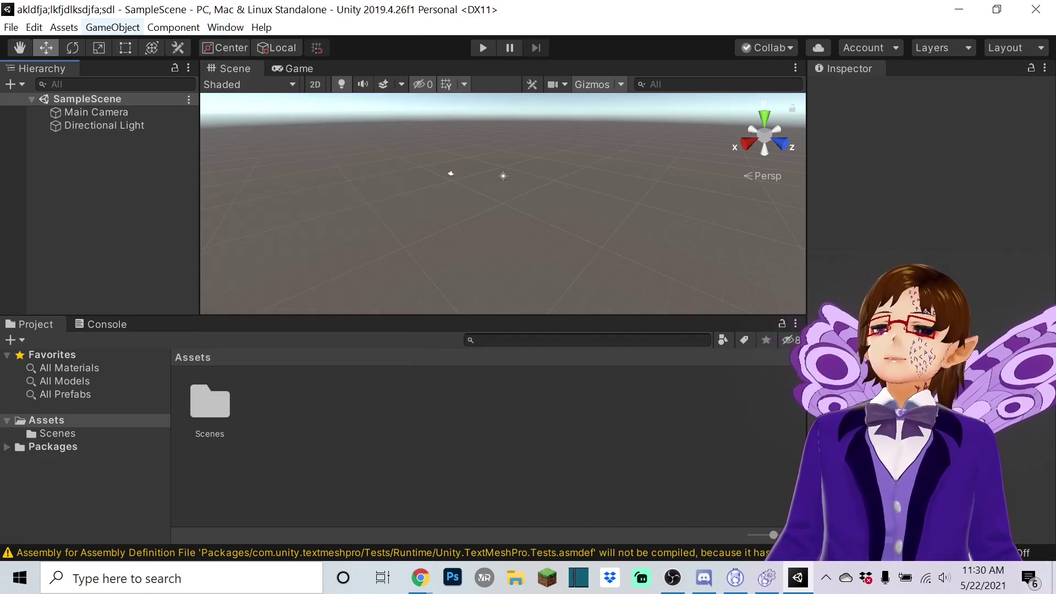
# - Import all contents of UniVRM-0.66.0_39d5.unitypackage from the Downloads folder into the project, and switch back to Unity from OBS
pyautogui.click(64, 27)
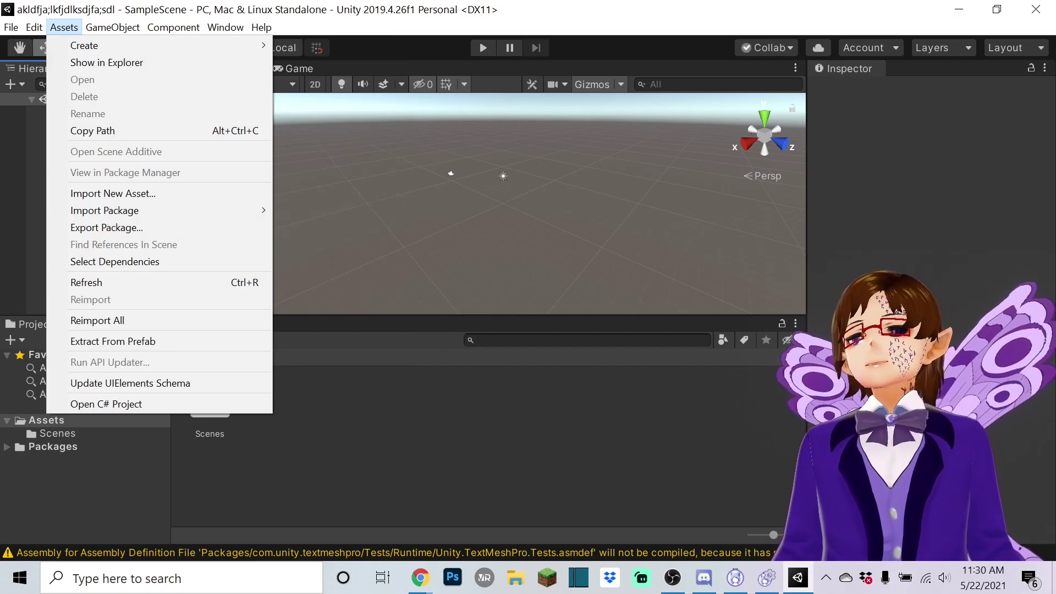
pyautogui.click(63, 27)
pyautogui.click(63, 27)
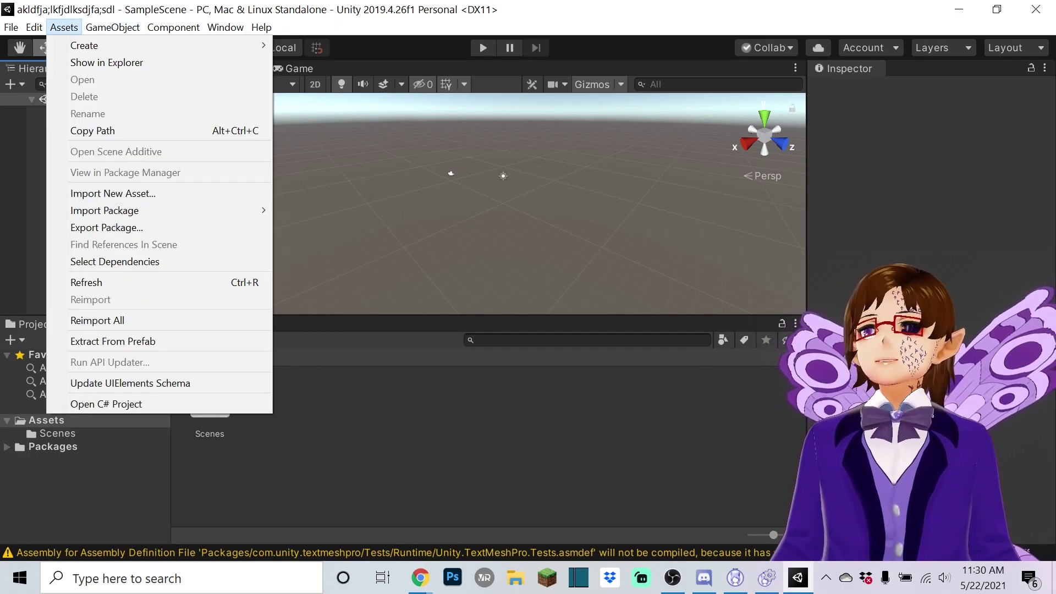
pyautogui.moveTo(138, 210)
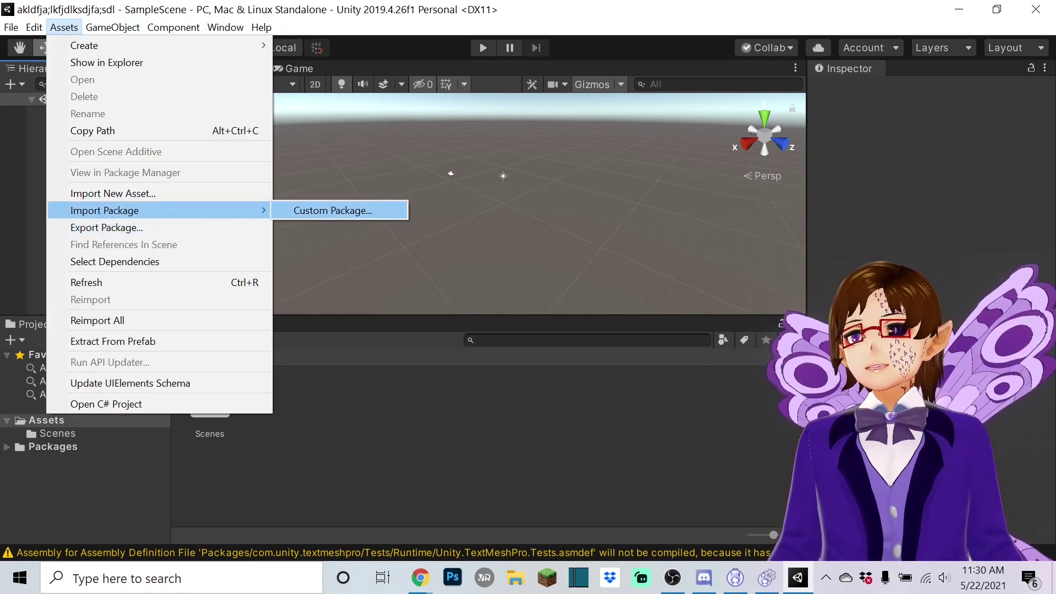
pyautogui.click(333, 210)
pyautogui.scroll(2, 76, 189)
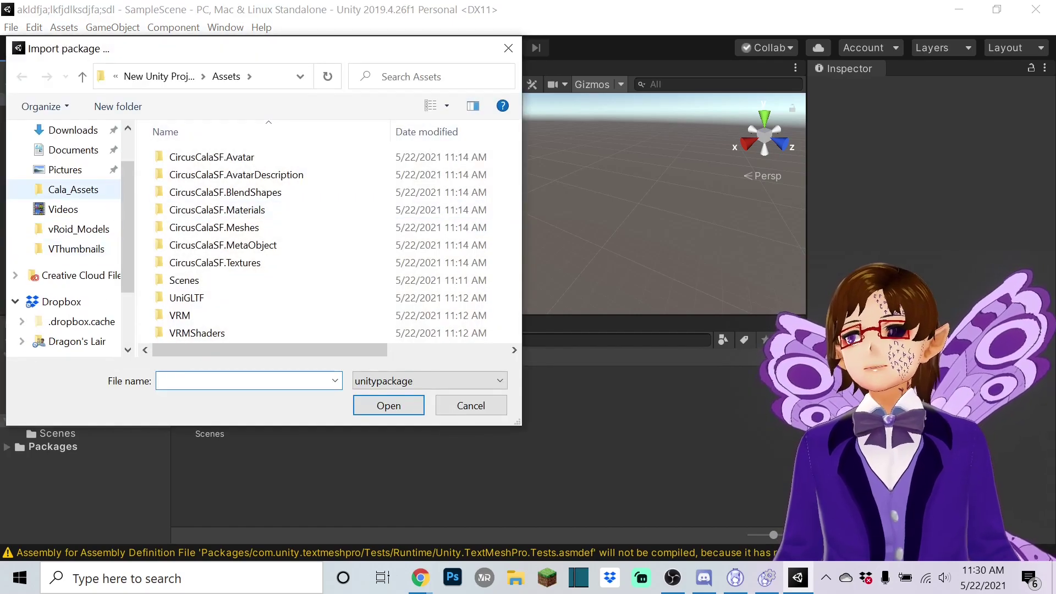
pyautogui.click(73, 182)
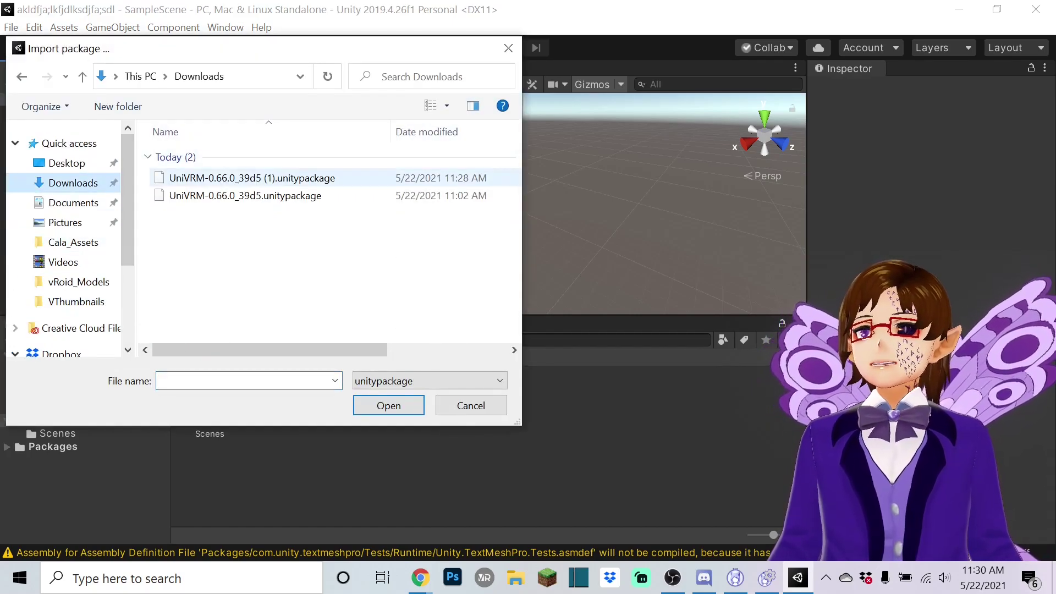
pyautogui.click(245, 196)
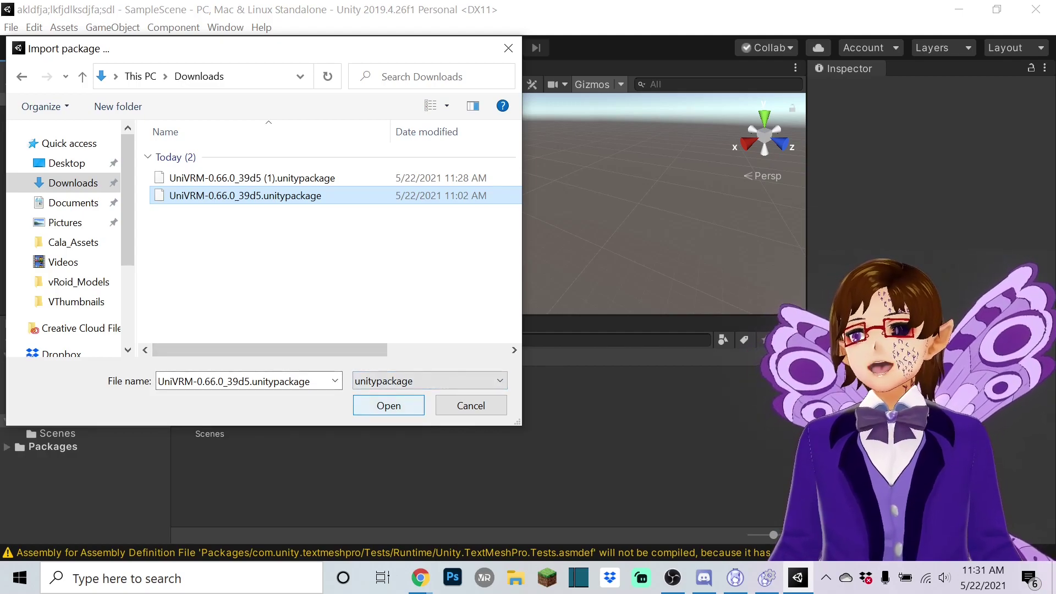
pyautogui.press('Return')
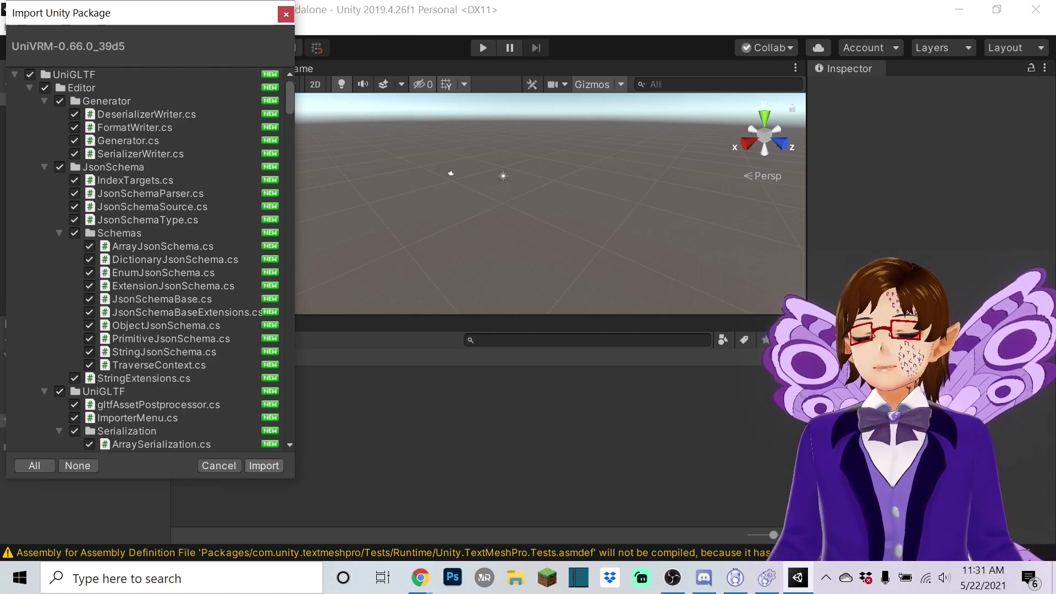
pyautogui.press('Return')
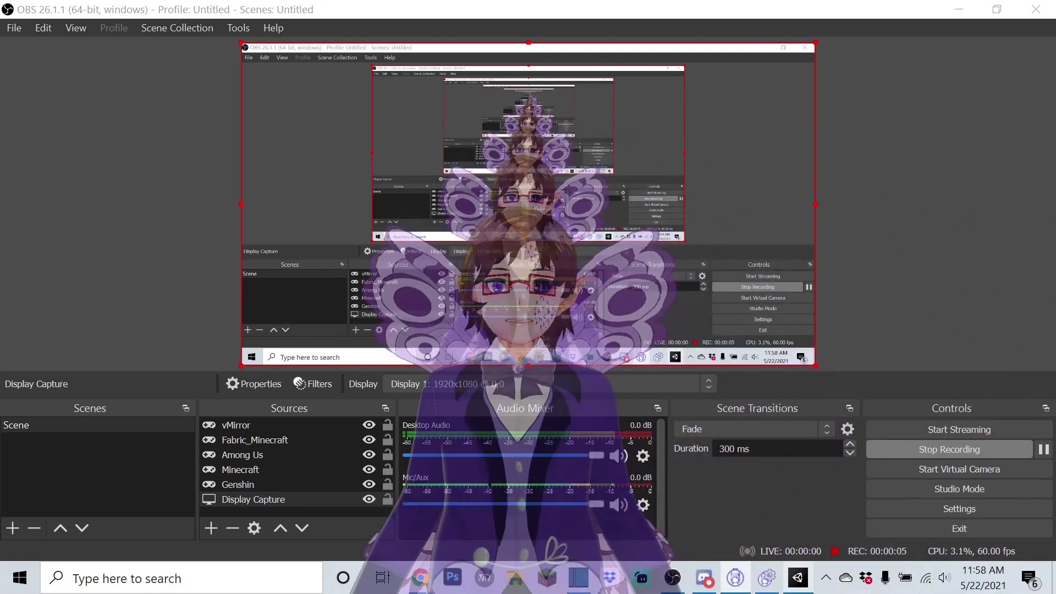
pyautogui.click(797, 578)
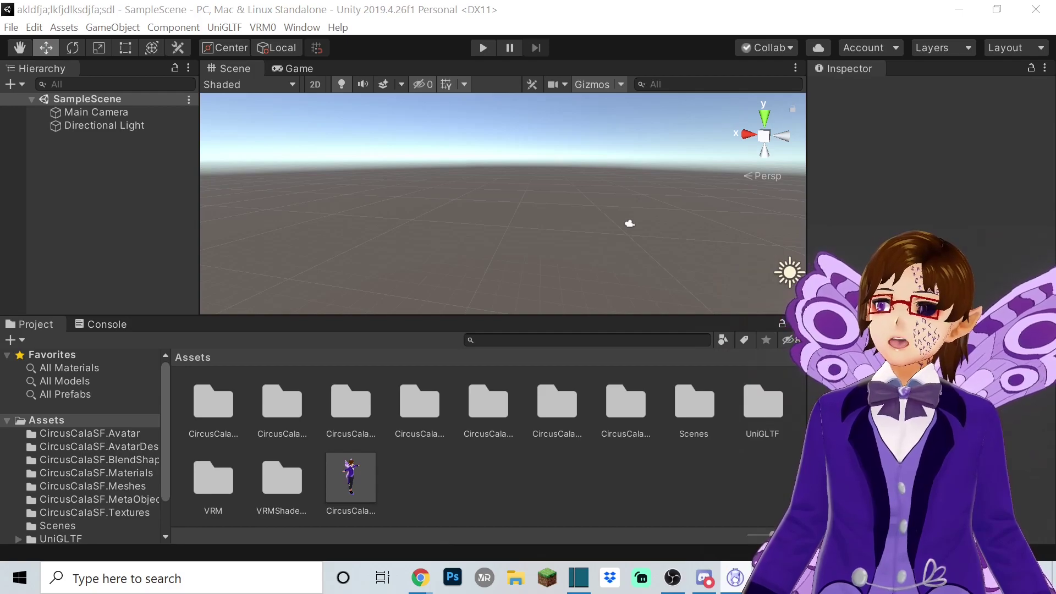
# - Start a VRM import of CircusCalaSF.vrm from the vRoid_Models folder and cancel it at saving the prefab
pyautogui.click(262, 27)
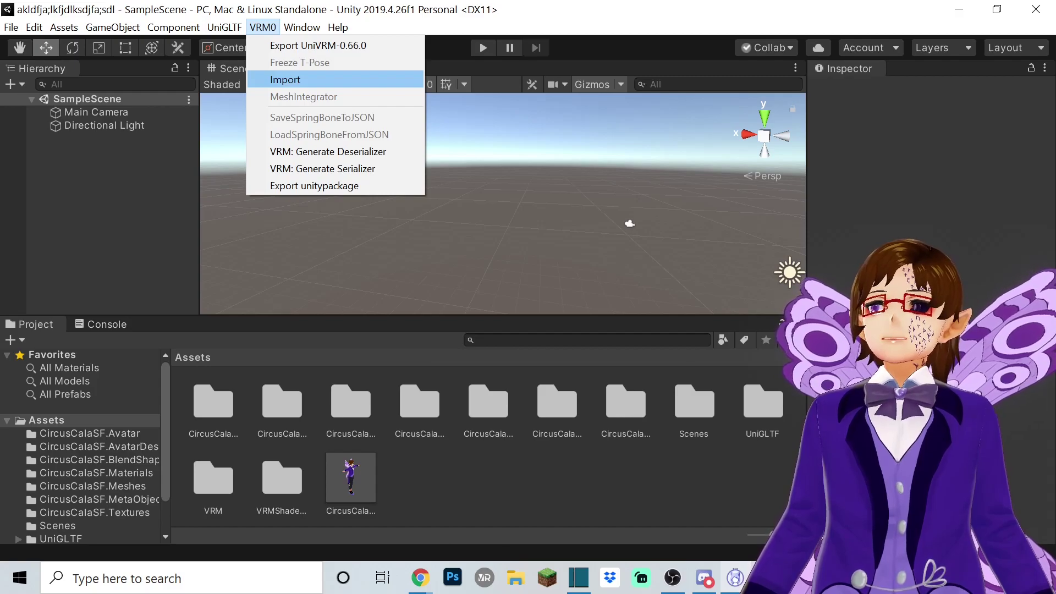
pyautogui.click(285, 79)
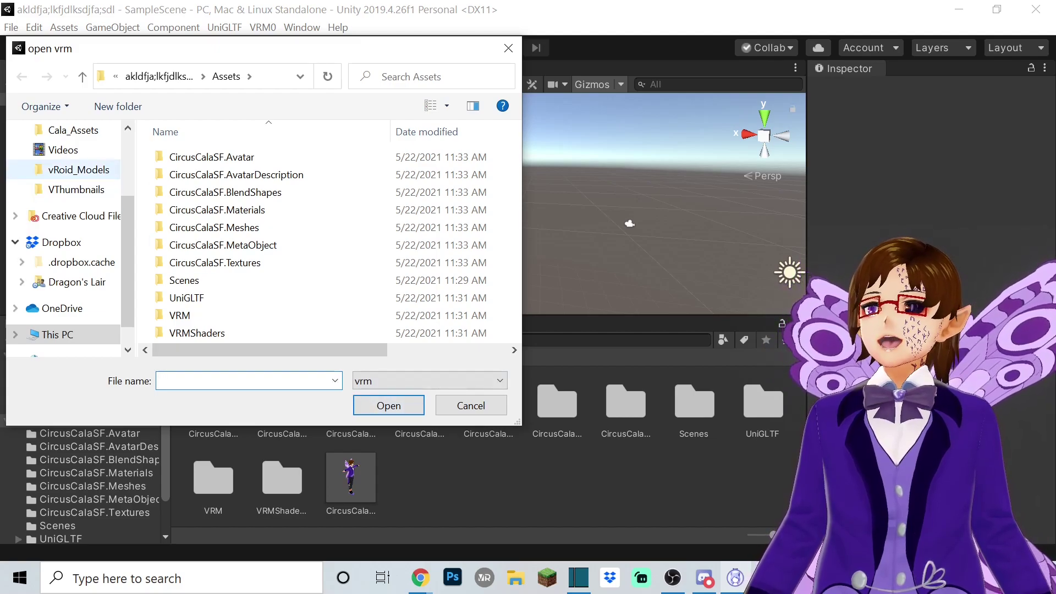
pyautogui.click(78, 169)
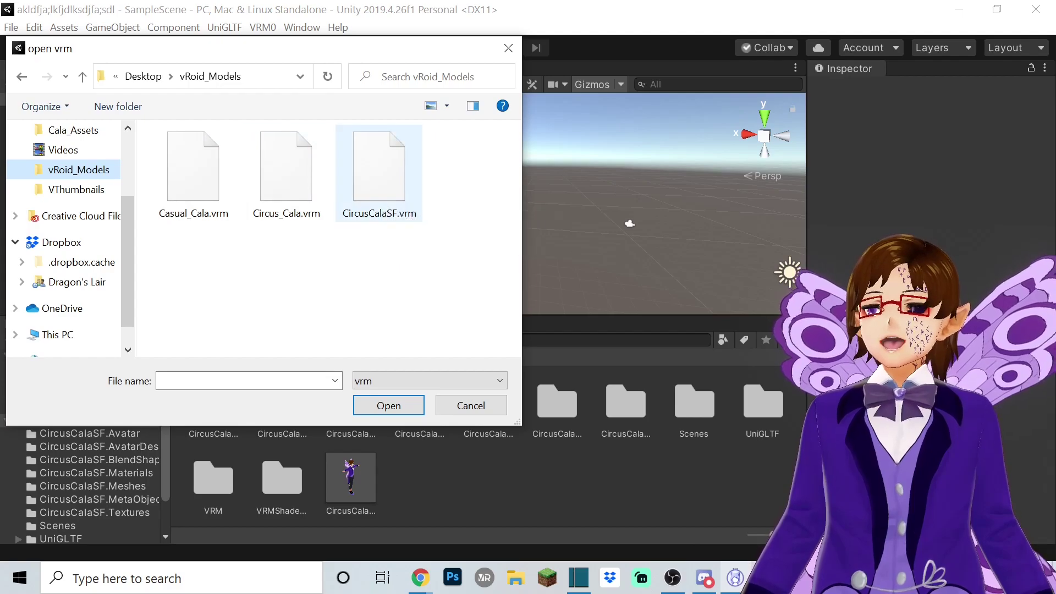
pyautogui.click(378, 174)
pyautogui.click(388, 406)
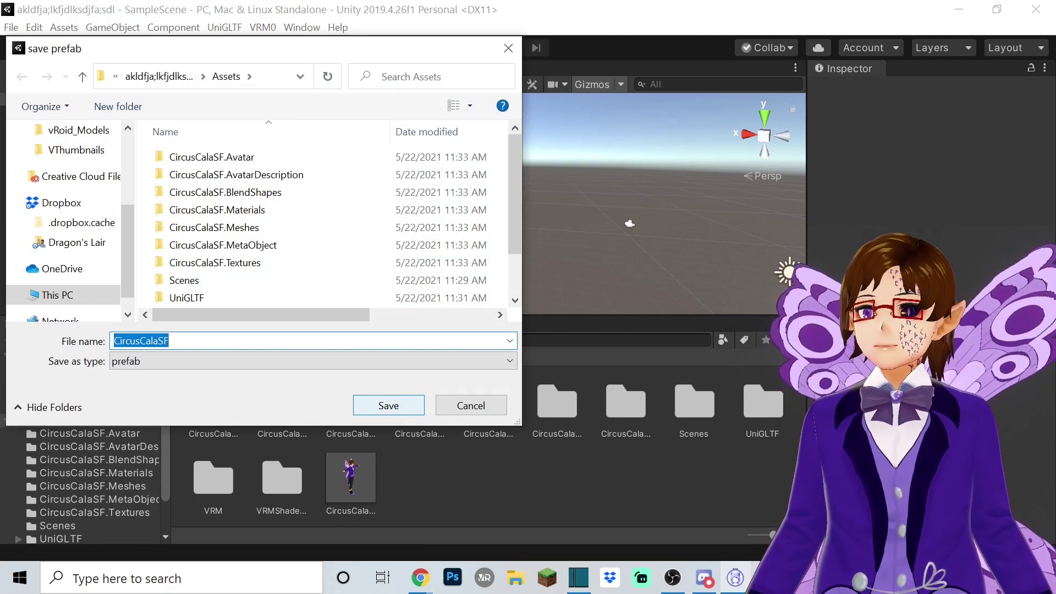
pyautogui.click(470, 405)
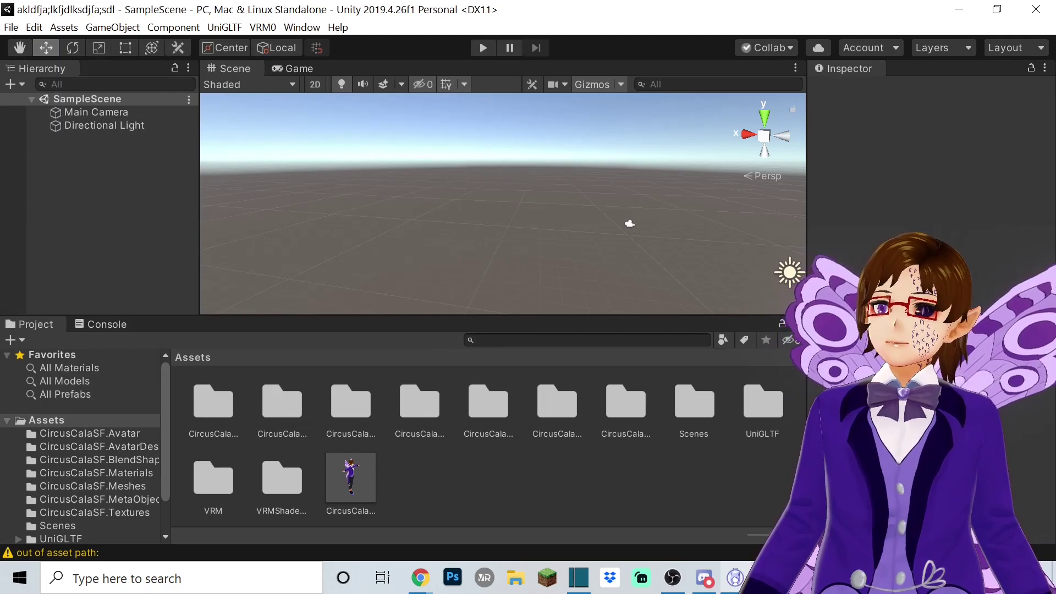
# - Place the CircusCalaSF prefab from the project assets into the sample scene and deselect it
pyautogui.moveTo(351, 478); pyautogui.dragTo(512, 273)
pyautogui.click(473, 478)
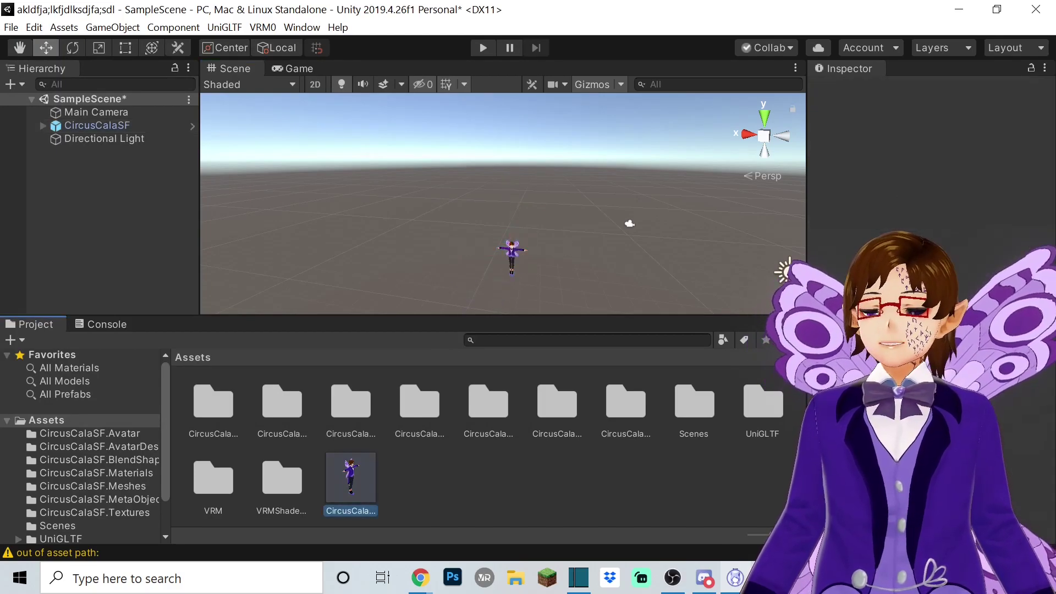
# - Examine the CircusCalaSF avatar up close from the front in the scene
pyautogui.scroll(5, 502, 203)
pyautogui.scroll(-5, 502, 204)
pyautogui.moveTo(649, 220); pyautogui.dragTo(488, 187, button='middle')
pyautogui.moveTo(488, 187); pyautogui.dragTo(566, 195, button='right')
pyautogui.moveTo(396, 192); pyautogui.dragTo(567, 186, button='middle')
pyautogui.moveTo(566, 186); pyautogui.dragTo(489, 187, button='right')
pyautogui.moveTo(605, 209); pyautogui.dragTo(506, 212, button='middle')
pyautogui.scroll(8, 506, 204)
pyautogui.scroll(-8, 506, 204)
pyautogui.moveTo(505, 203)
pyautogui.mouseDown(button='right')
pyautogui.moveTo(478, 201)
pyautogui.moveTo(513, 203)
pyautogui.mouseUp(button='right')
pyautogui.moveTo(513, 203); pyautogui.dragTo(473, 202, button='middle')
pyautogui.moveTo(473, 203); pyautogui.dragTo(423, 207, button='right')
pyautogui.keyDown('alt'); pyautogui.moveTo(800, 187); pyautogui.dragTo(695, 173); pyautogui.keyUp('alt')
pyautogui.moveTo(502, 204); pyautogui.dragTo(574, 199, button='middle')
pyautogui.moveTo(706, 172); pyautogui.dragTo(705, 175, button='middle')
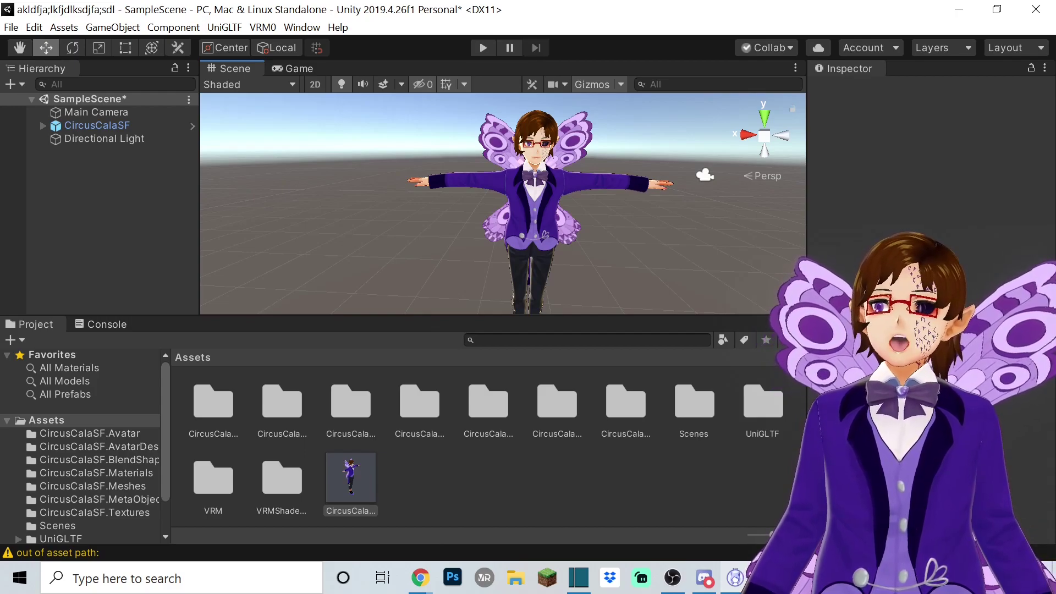
pyautogui.press('e')
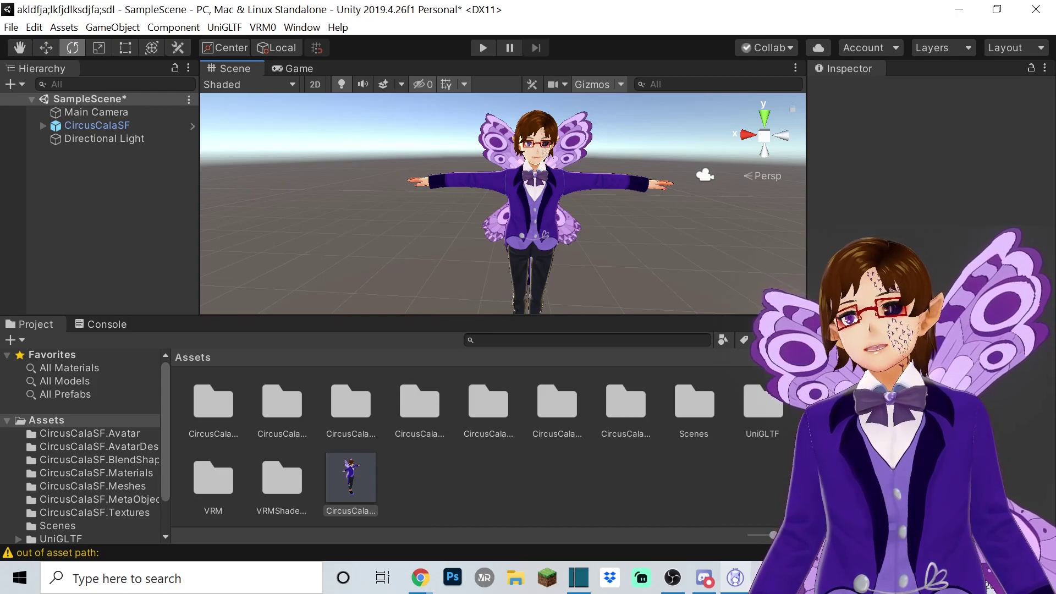
pyautogui.press('y')
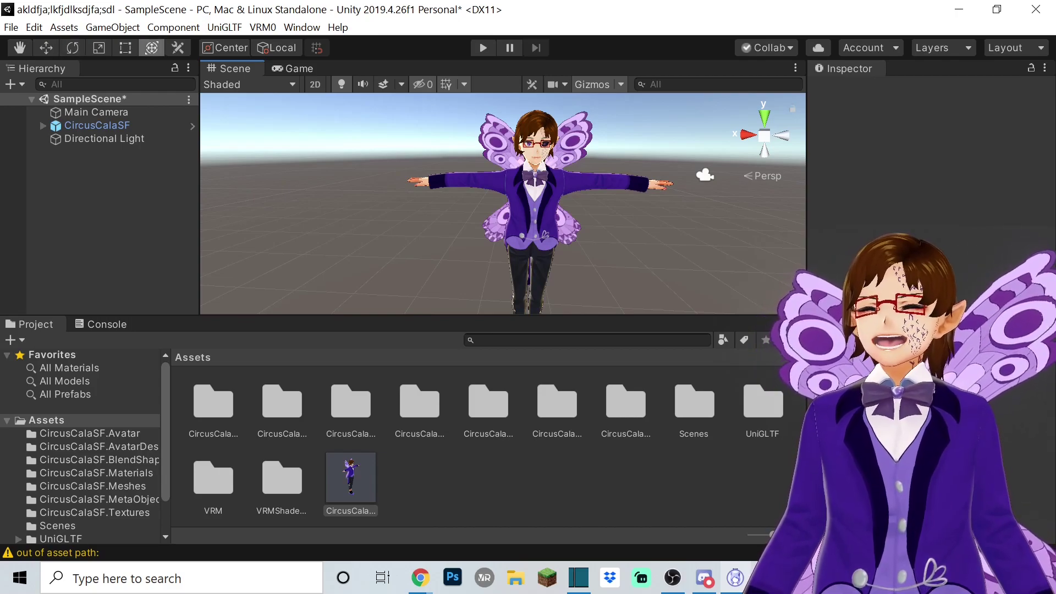